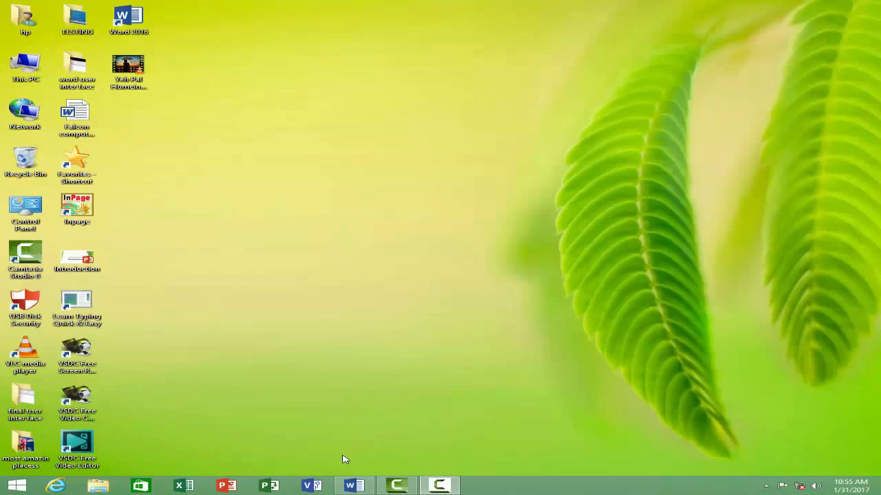
Step: Switch to the blank Word document and look at the available Paste options
left_click(352, 486)
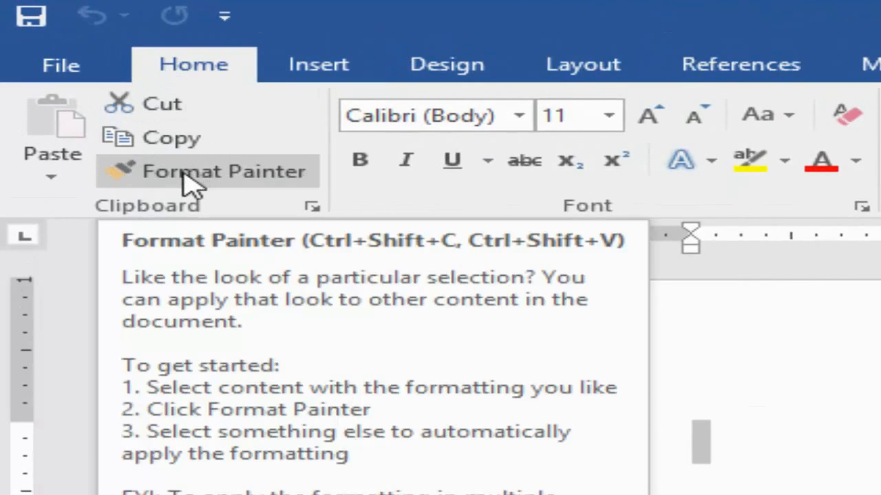
left_click(53, 180)
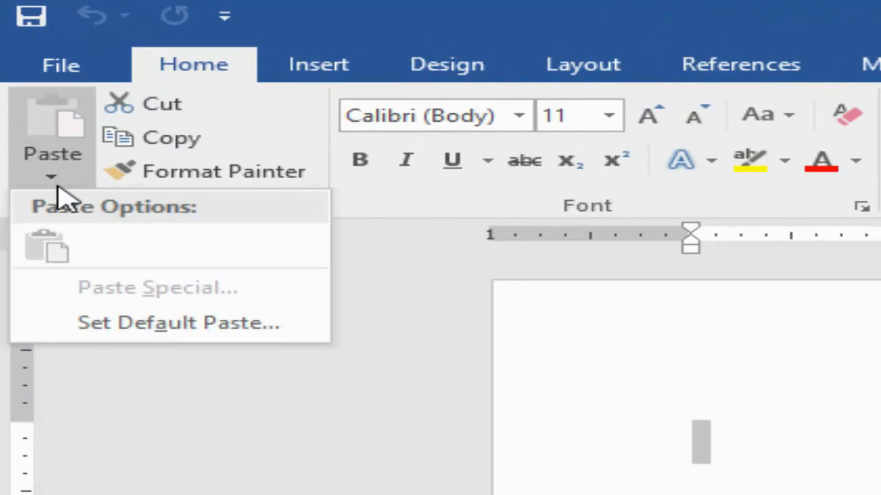
left_click(607, 342)
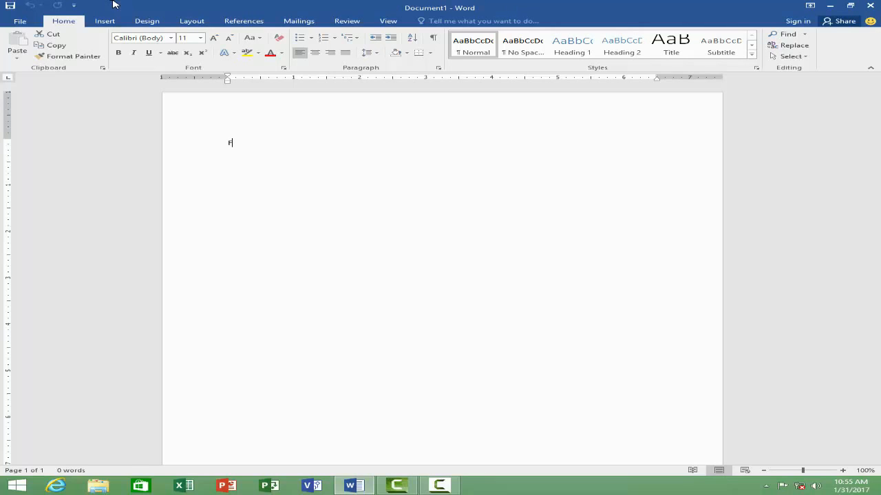
Step: Write "Falcon computer academy" and repeat the phrase until it forms a paragraph of thirteen lines
type("Falcon computer academy")
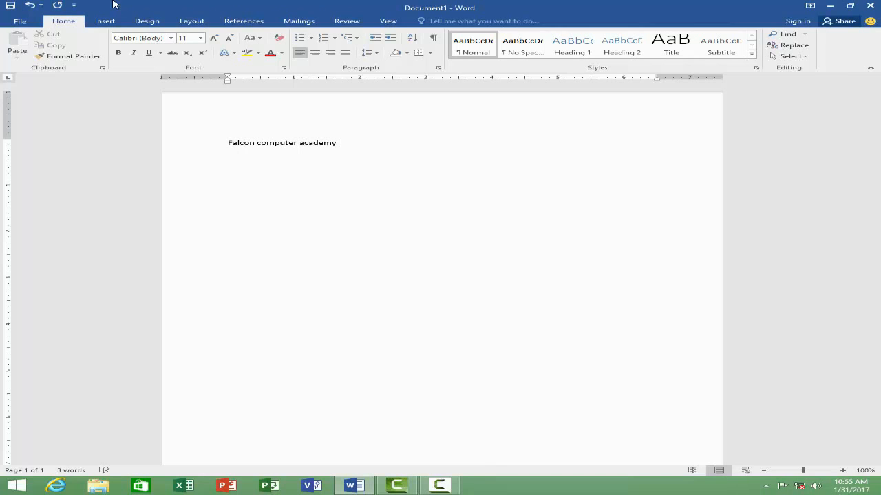
key("ctrl+y")
key("ctrl+y")
key("ctrl+y")
key("ctrl+y")
key("ctrl+y")
key("ctrl+y")
key("ctrl+y")
key("ctrl+y")
key("ctrl+y")
key("ctrl+y")
key("ctrl+y")
key("ctrl+y")
key("ctrl+y")
key("ctrl+y")
key("ctrl+y")
key("ctrl+y")
key("ctrl+y")
key("ctrl+y")
key("ctrl+y")
key("ctrl+y")
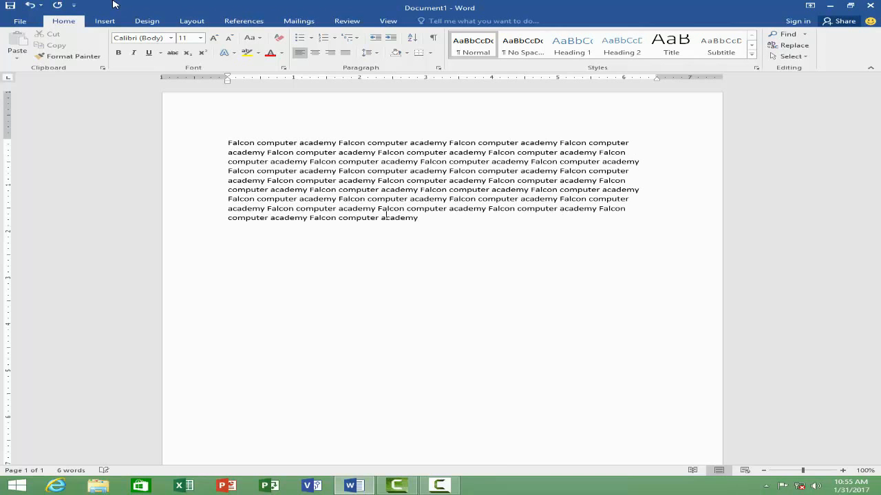
key("ctrl+y")
key("ctrl+y")
key("ctrl+y")
key("ctrl+y")
key("ctrl+y")
key("ctrl+y")
key("ctrl+y")
key("ctrl+y")
key("ctrl+y")
key("ctrl+y")
key("ctrl+y")
key("ctrl+y")
key("ctrl+y")
key("ctrl+y")
key("ctrl+y")
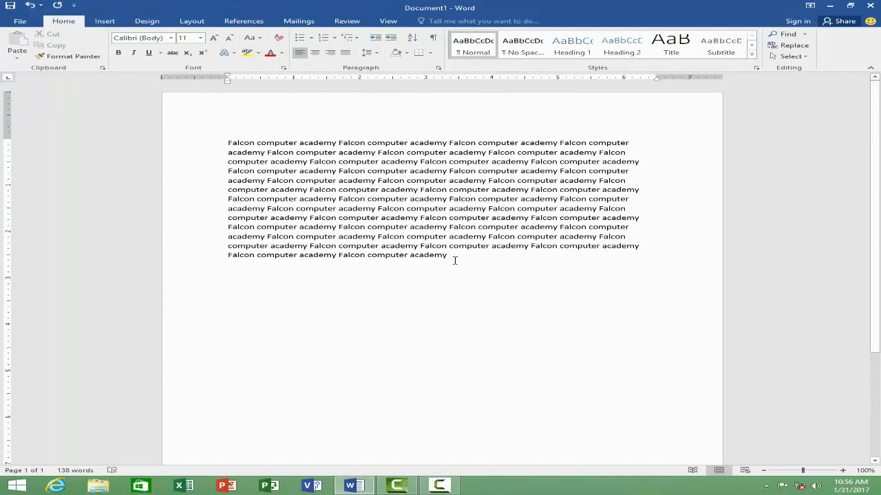
Step: Try selecting the whole paragraph and then part of it, clearing the selection each time
left_click_drag(454, 260, 221, 146)
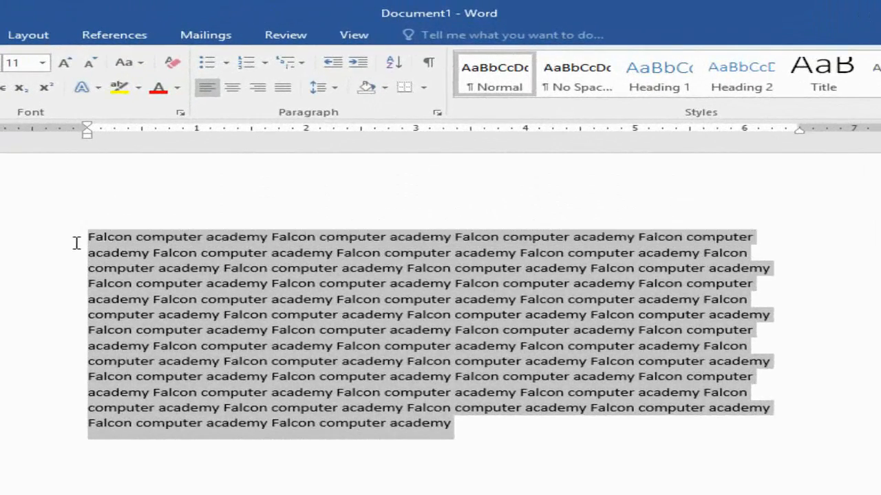
left_click(465, 454)
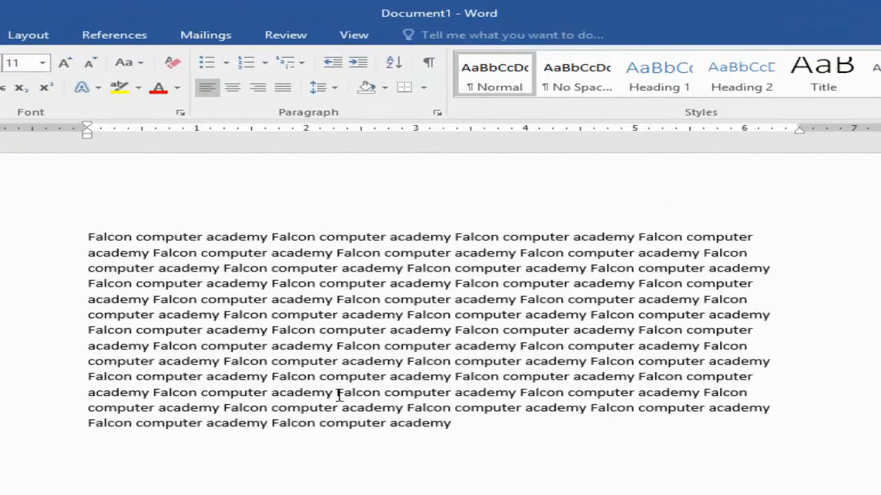
left_click_drag(338, 396, 71, 229)
left_click(425, 407)
triple_click(456, 422)
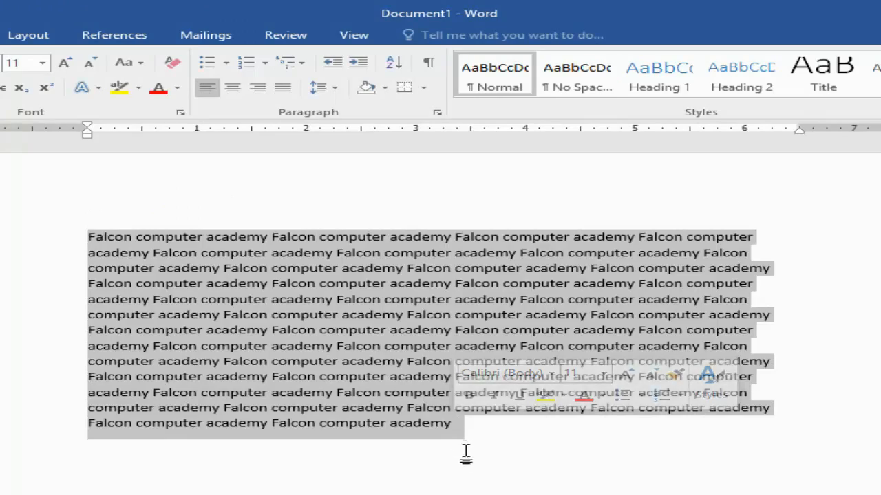
left_click(430, 452)
Step: Select the entire "Falcon computer academy" paragraph and cut it to the clipboard
left_click_drag(59, 242, 58, 421)
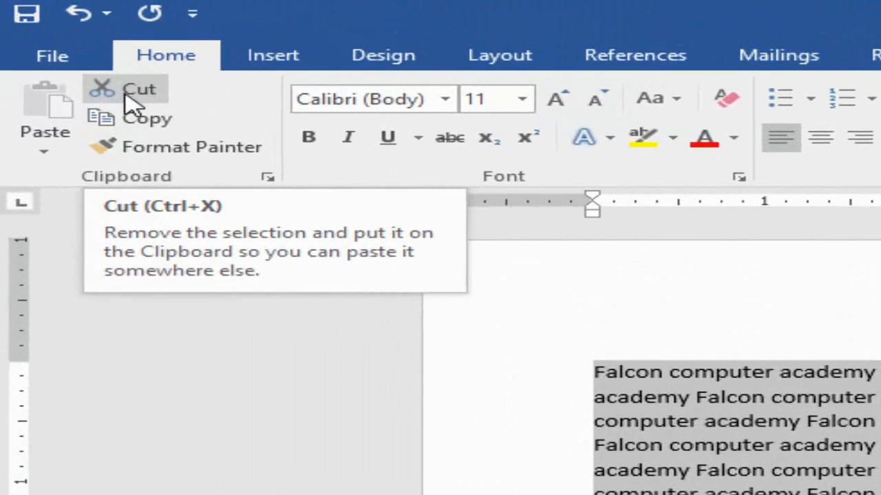
left_click(133, 105)
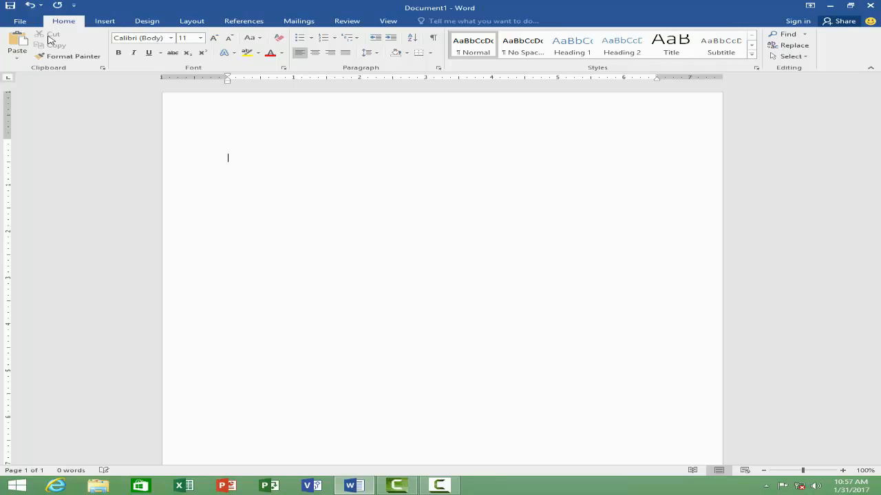
Step: Add blank lines down to page 4, paste the cut paragraph there and remove the empty line after it
key("Return")
key("Return")
key("Return")
key("Return")
key("Return")
key("Return")
key("Return")
key("Return")
key("Return")
key("Return")
key("Return")
key("Return")
key("Return")
key("Return")
key("Return")
key("Return")
key("Return")
key("Return")
key("Return")
key("Return")
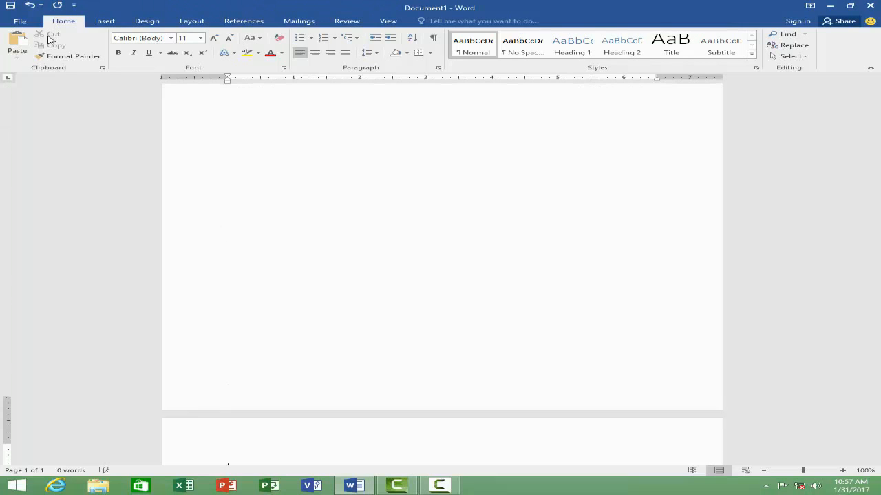
key("Return")
key("Return")
key("Return")
key("Return")
key("Return")
key("Return")
key("Return")
key("Return")
key("Return")
key("Return")
key("Return")
key("Return")
key("Return")
key("Return")
key("Return")
key("Return")
key("Return")
key("Return")
key("Return")
key("Return")
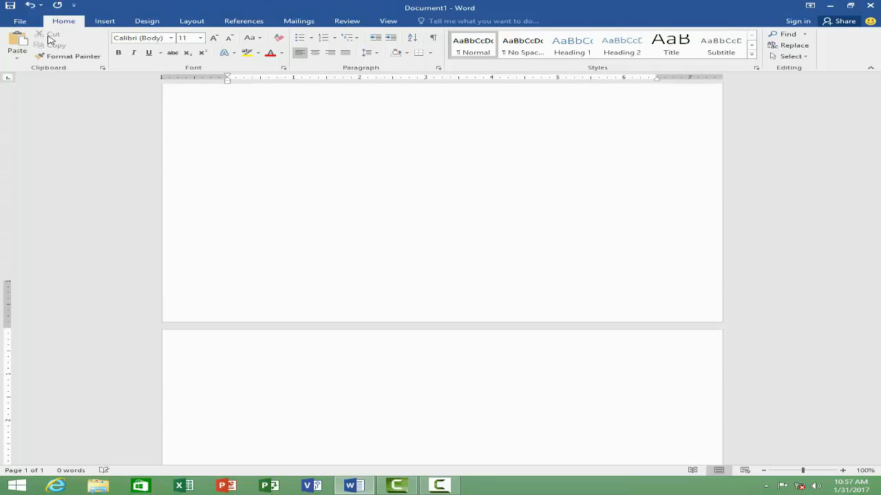
key("Return")
key("Return")
key("Return")
key("Return")
key("Return")
key("Return")
key("Return")
key("Return")
key("Return")
key("Return")
key("Return")
key("Return")
key("Return")
key("Return")
key("Return")
key("Return")
key("Return")
key("Return")
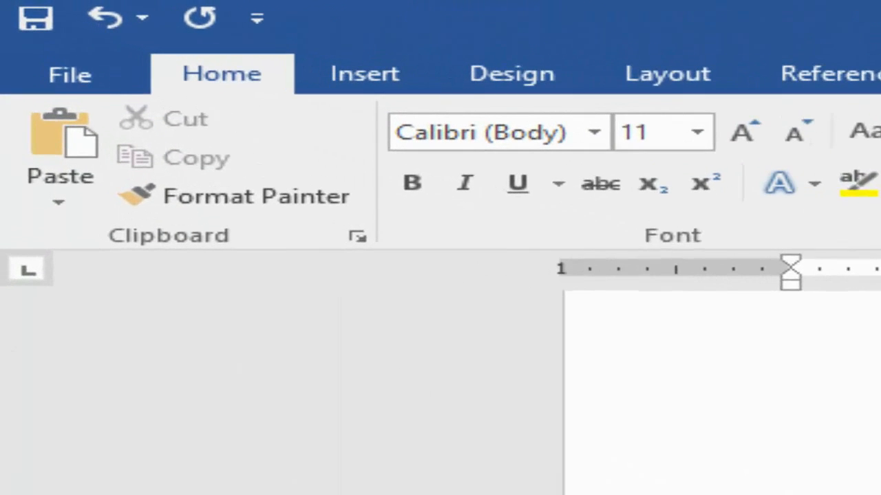
left_click(67, 147)
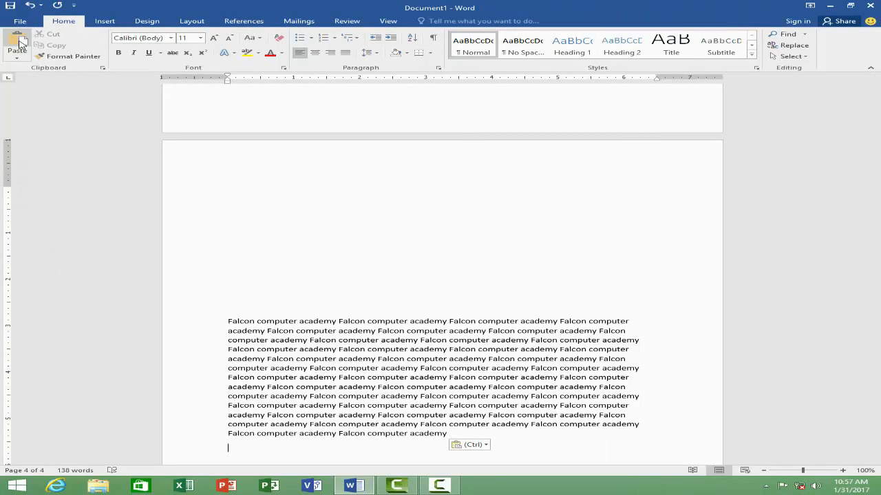
scroll(61, 133, "down", 1)
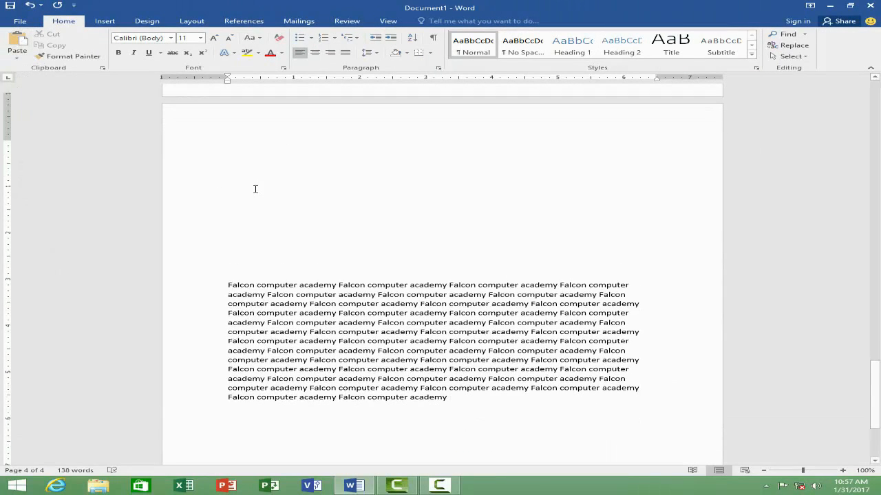
scroll(255, 188, "down", 2)
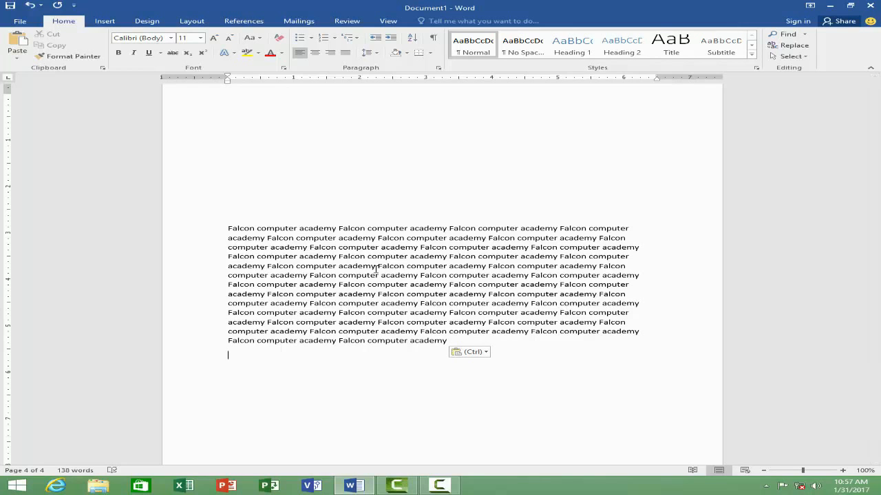
key("BackSpace")
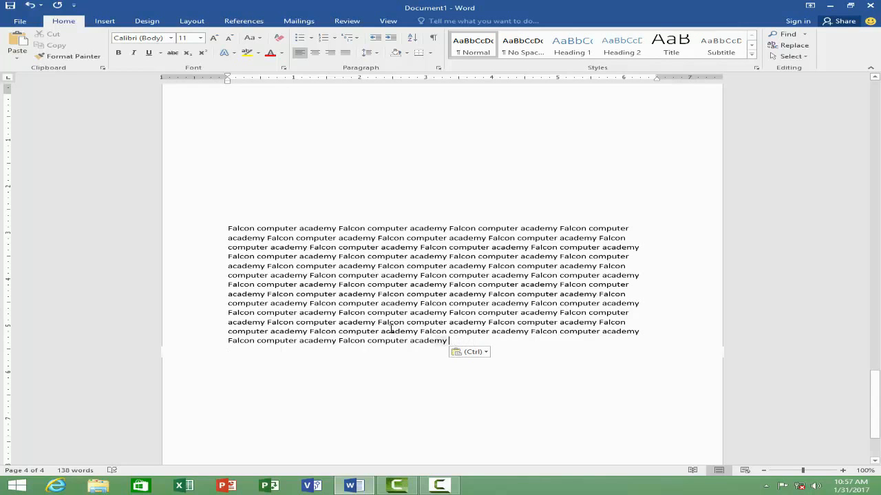
left_click_drag(448, 342, 219, 230)
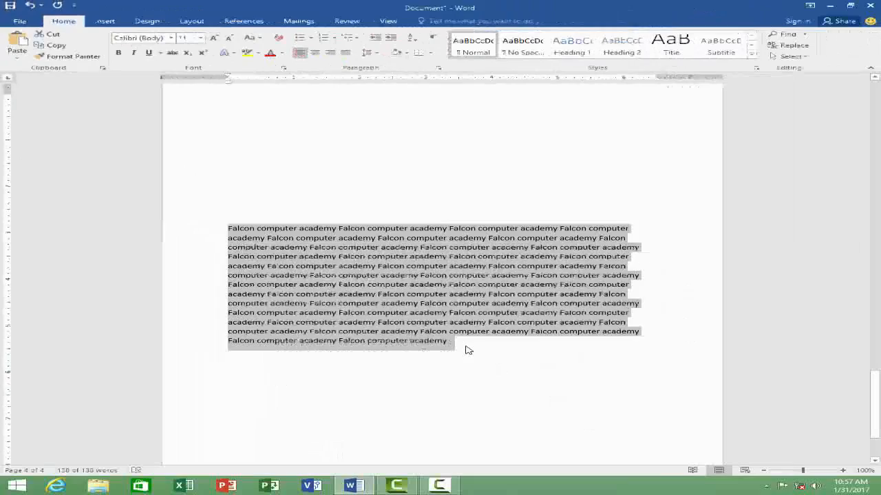
left_click(467, 346)
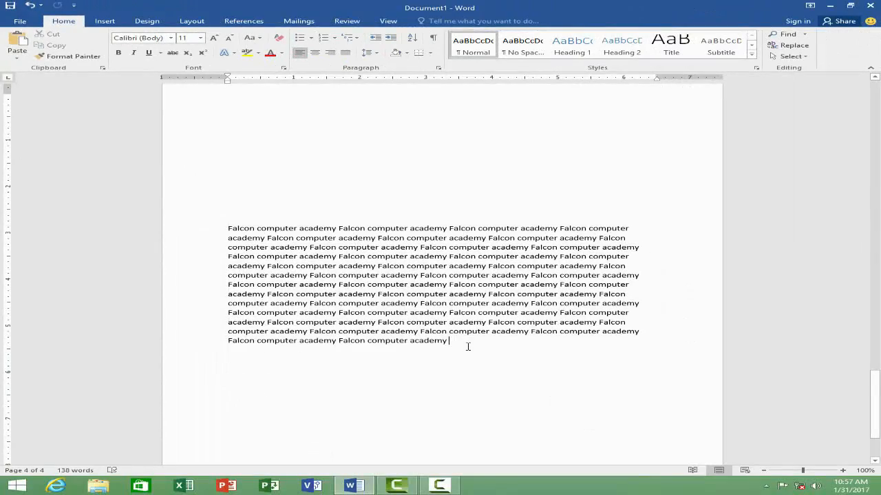
Step: Add blank lines below the pasted paragraph down to page 6 and paste another copy of it there
key("Return")
key("Return")
key("Return")
key("Return")
key("Return")
key("Return")
key("Return")
key("Return")
key("Return")
key("Return")
key("Return")
key("Return")
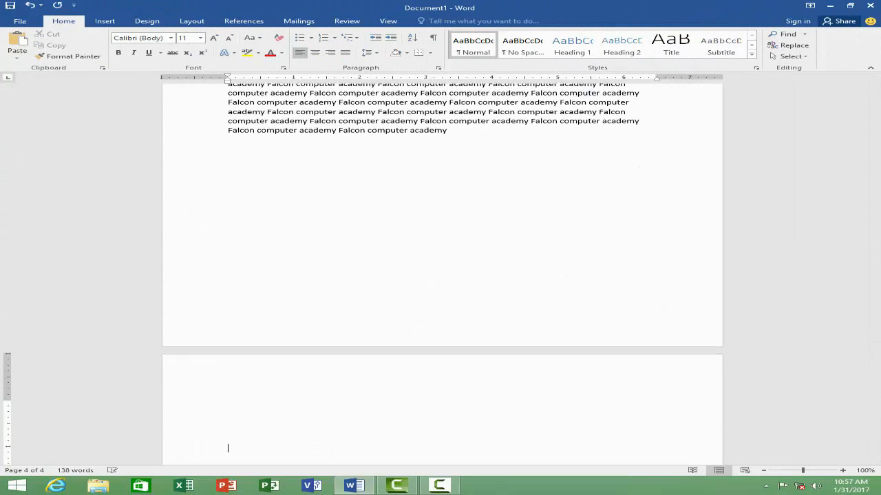
key("Return")
key("Return")
key("Return")
key("Return")
key("Return")
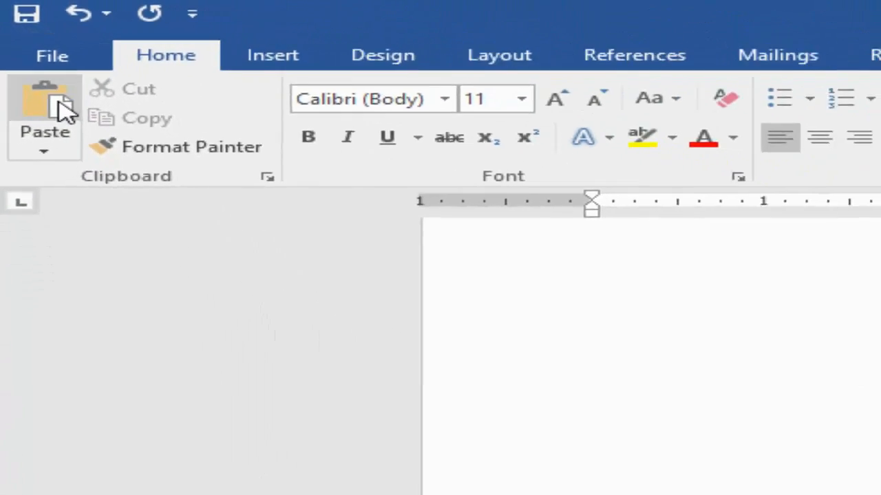
left_click(55, 107)
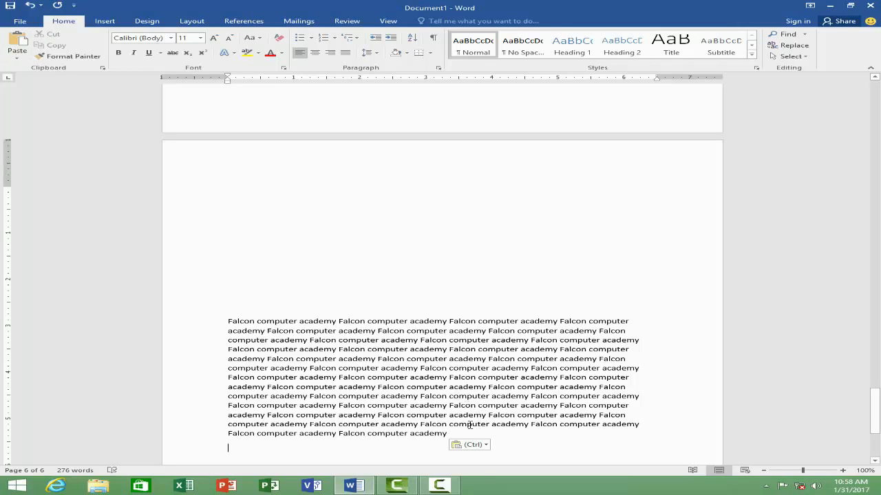
Step: Replace the entire document content with the phrase "Office management", repeated over about four lines
key("ctrl+a")
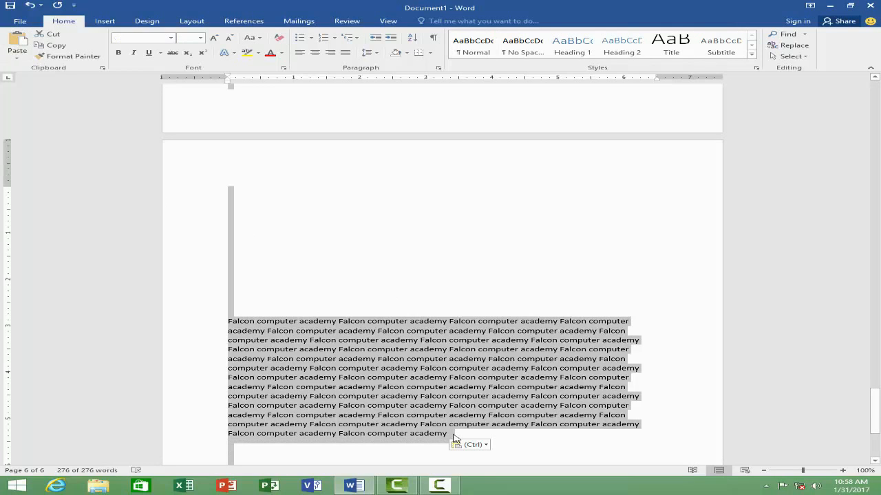
key("Delete")
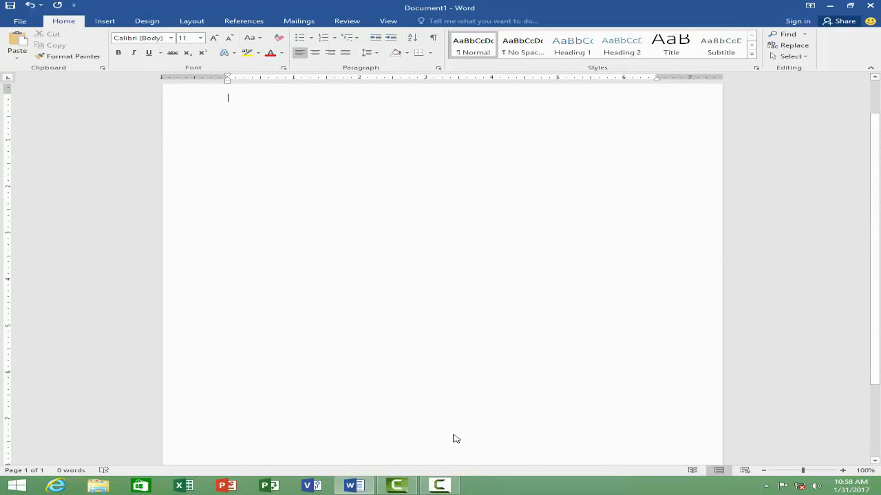
type("Office m")
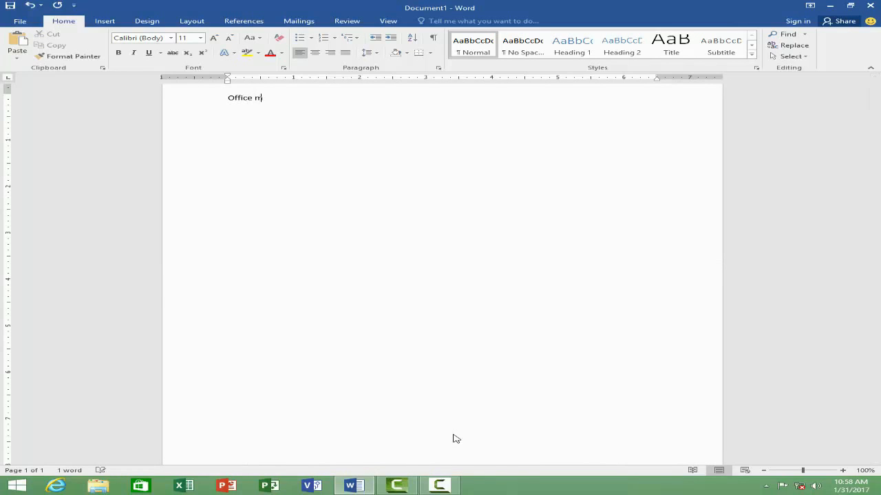
type("anagement")
key("F4")
key("F4")
key("F4")
key("F4")
key("F4")
key("F4")
key("F4")
key("F4")
key("F4")
key("F4")
key("F4")
key("F4")
key("F4")
key("F4")
key("F4")
key("F4")
key("F4")
key("F4")
key("F4")
key("F4")
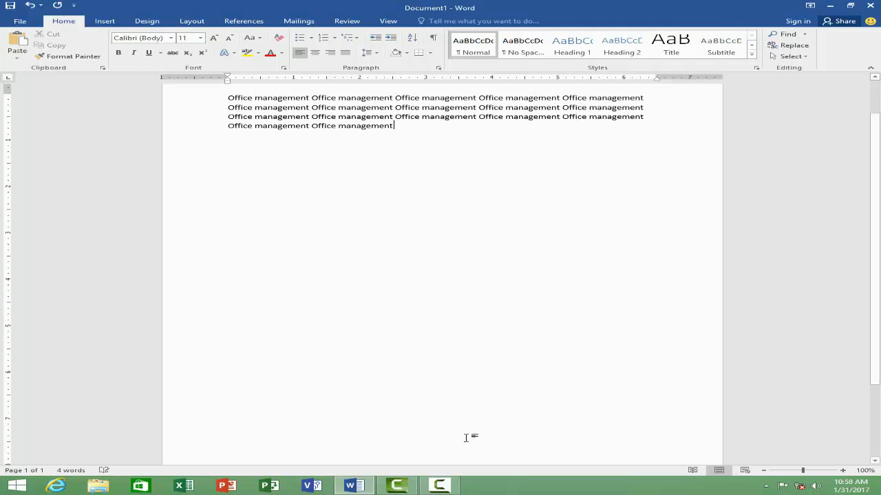
Step: Repeat the phrase "Office management" until it fills ten full lines
key("F4")
key("F4")
key("F4")
key("F4")
key("F4")
key("F4")
key("F4")
key("F4")
key("F4")
key("F4")
key("F4")
key("F4")
key("F4")
key("F4")
key("F4")
key("F4")
key("F4")
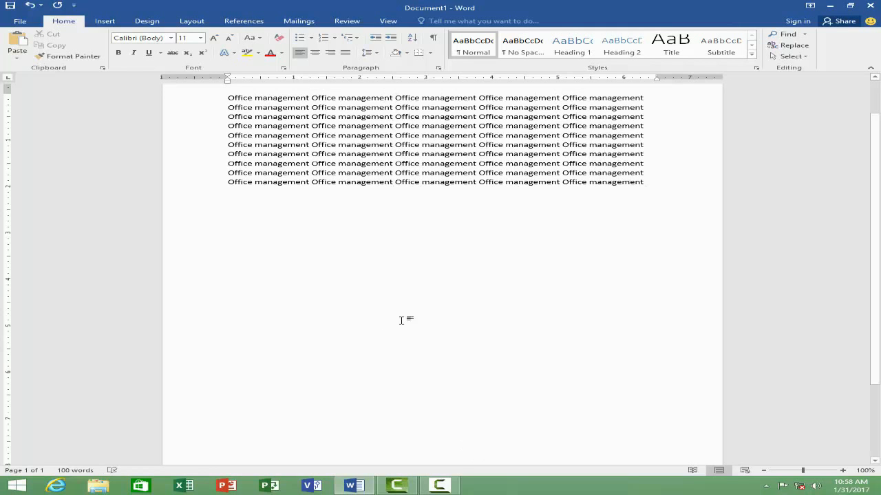
Step: Copy all the "Office management" lines and create a new blank document
left_click_drag(654, 183, 229, 95)
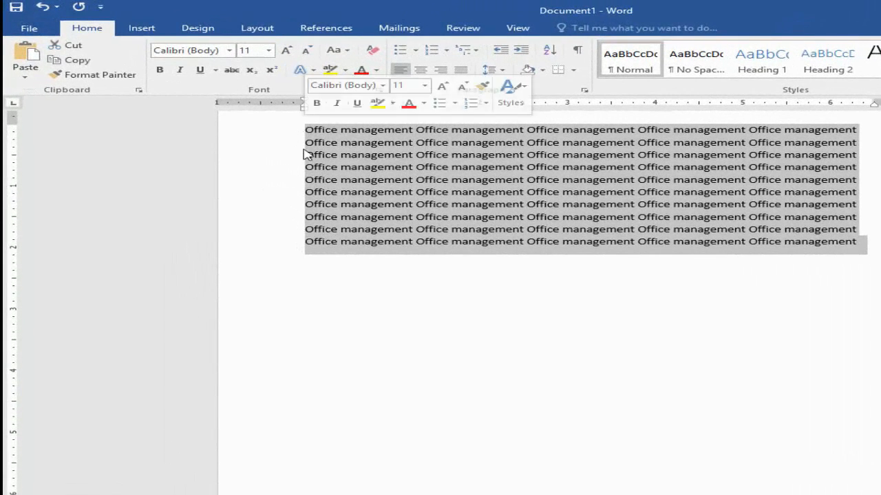
left_click(70, 62)
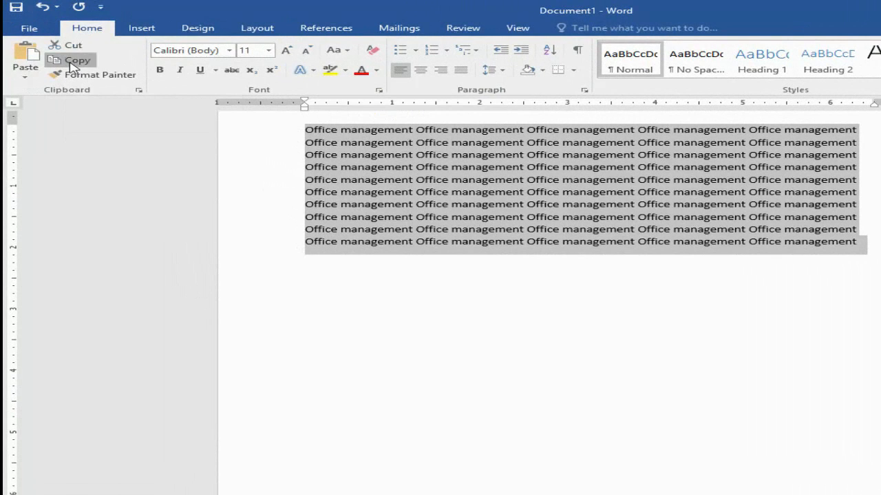
left_click(28, 27)
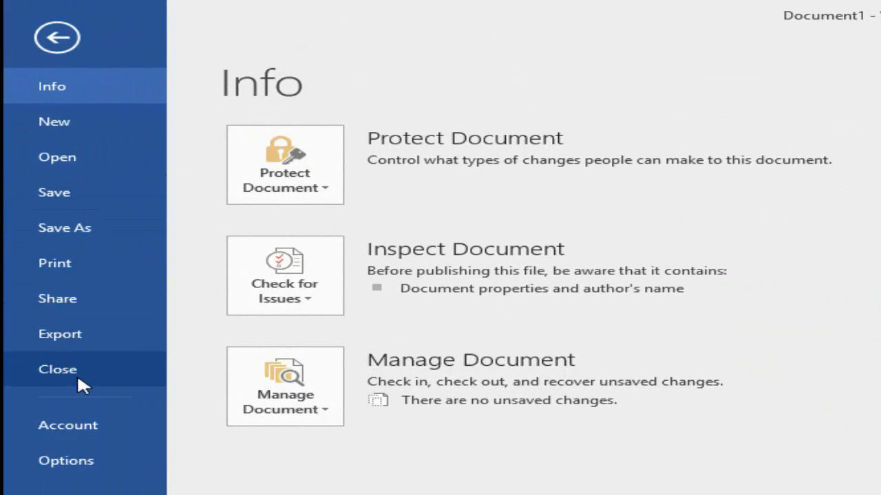
left_click(72, 120)
left_click(359, 327)
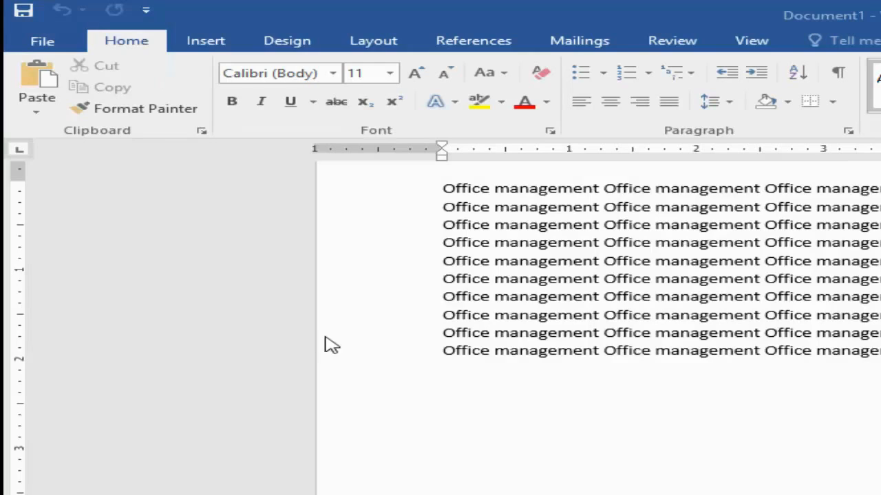
Step: Paste the copied text into the new document with Paste Special as Picture (Enhanced Metafile)
left_click(36, 113)
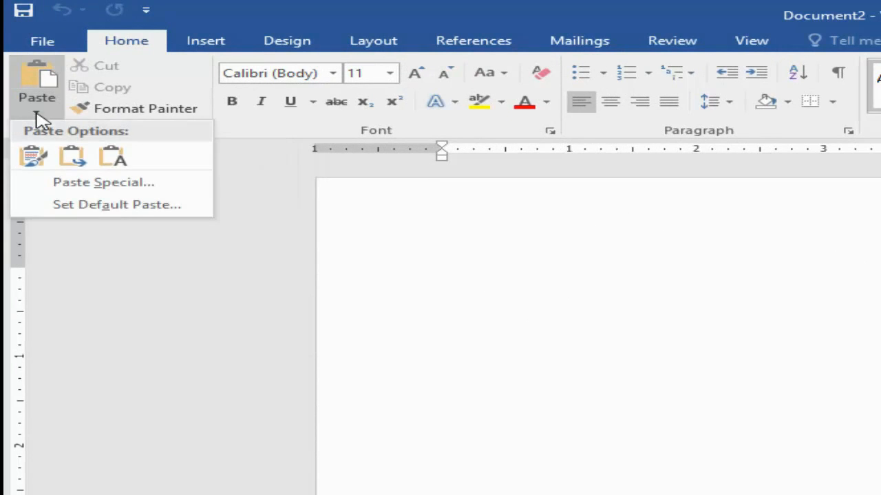
left_click(69, 183)
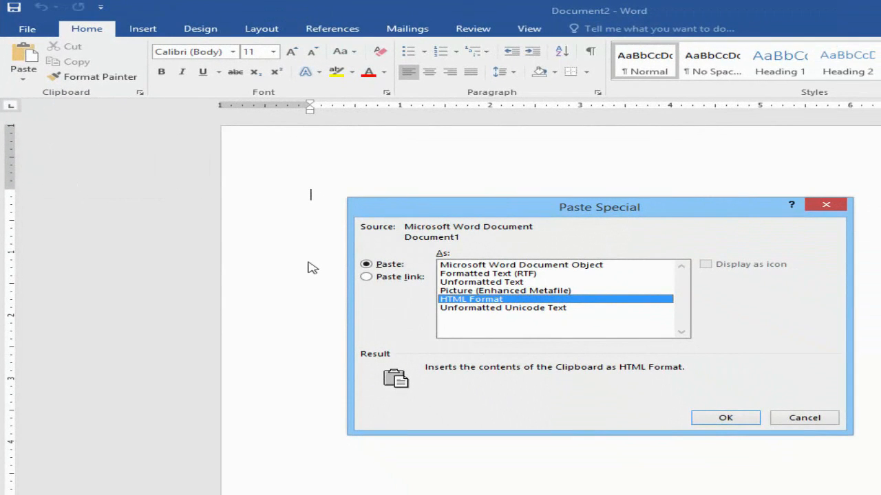
left_click(511, 292)
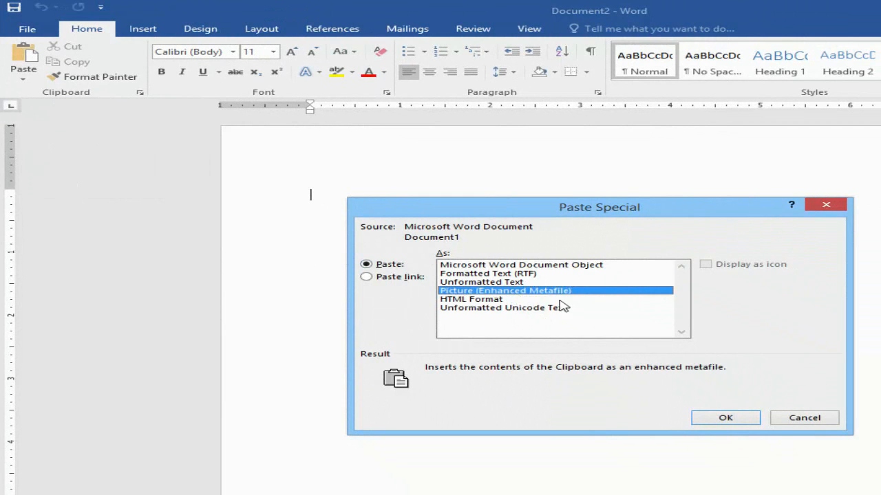
left_click(710, 418)
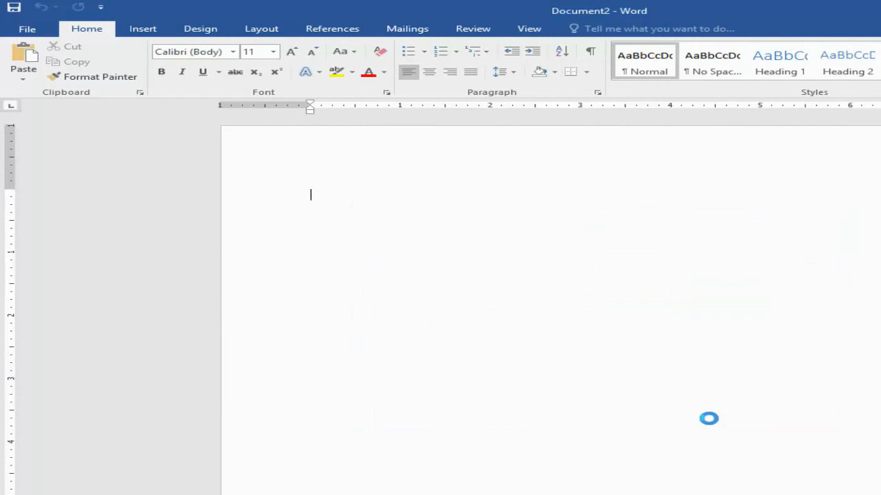
left_click(557, 268)
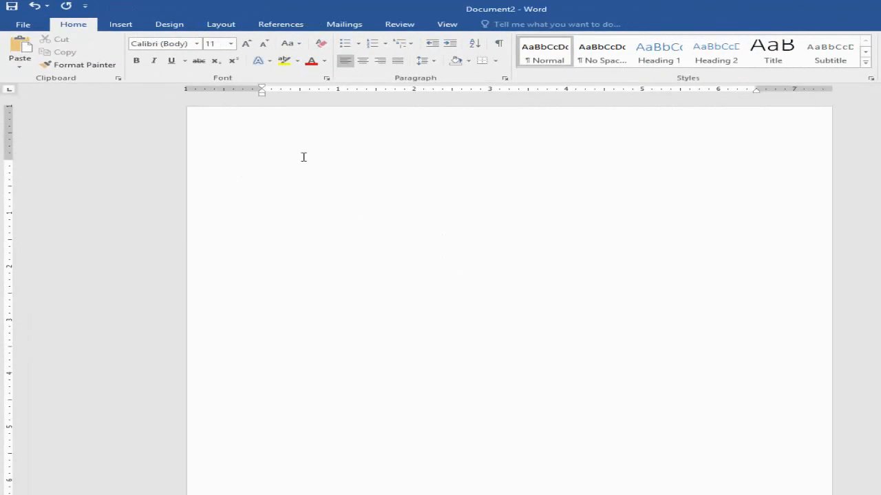
Step: Enter "Falcon computer academy" on the first line and "Office management" below it, separated by two blank lines
type("Falcon computer academy")
key("Return")
key("Return")
key("Return")
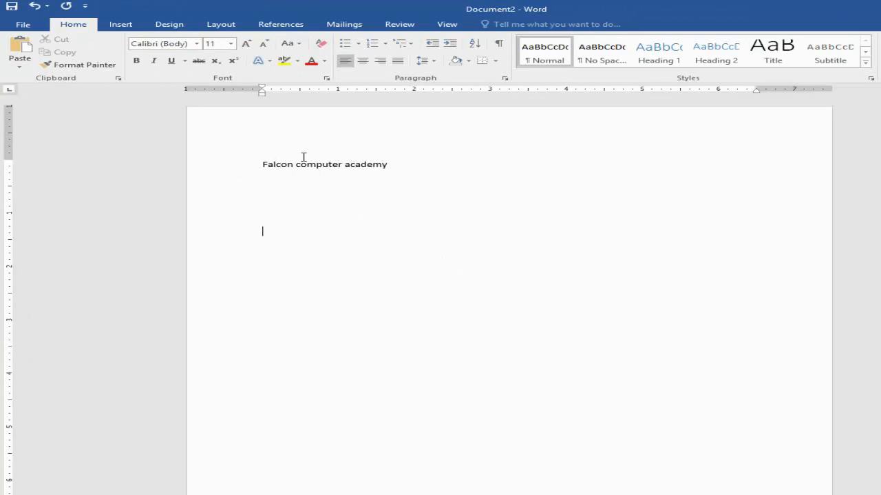
type("Office management")
Step: Format "Falcon computer academy" as bold, italic, underlined, red text at size 26
left_click_drag(401, 169, 232, 170)
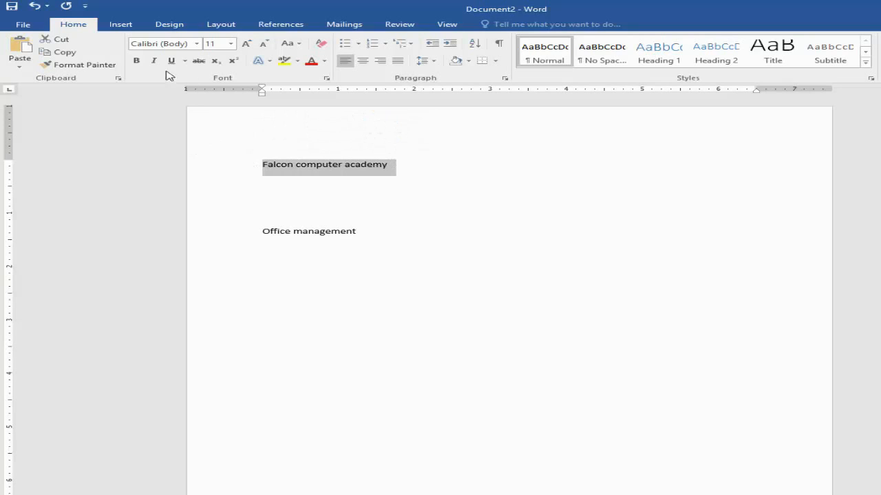
left_click(137, 60)
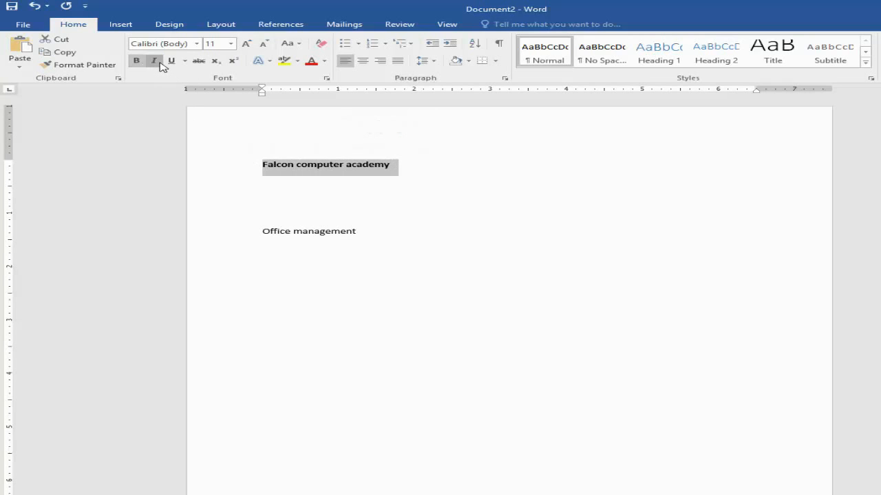
left_click(154, 61)
left_click(171, 61)
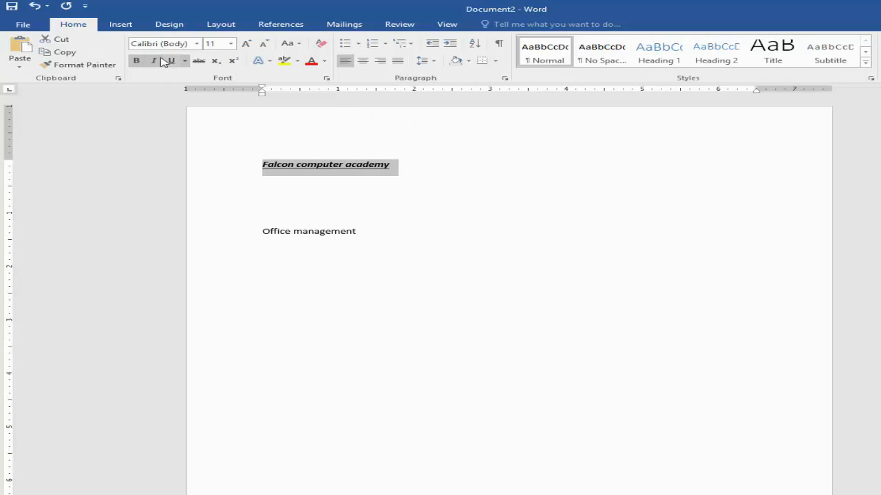
left_click(311, 60)
left_click(231, 45)
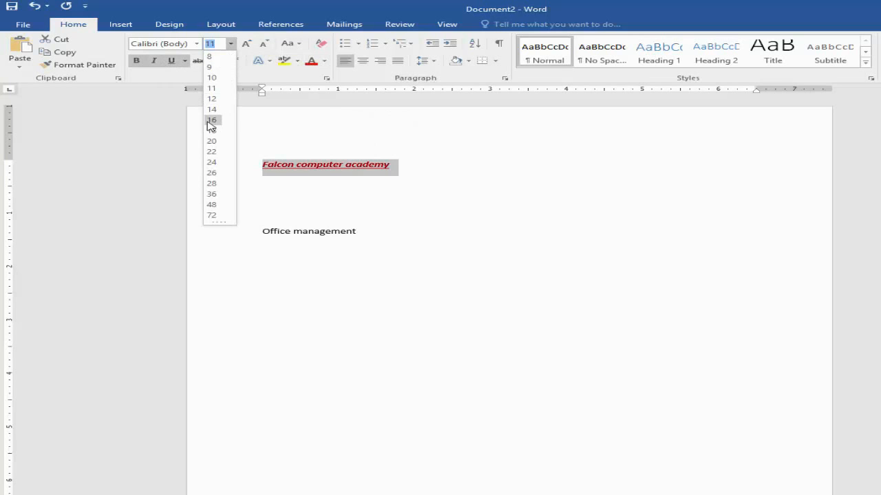
left_click(215, 176)
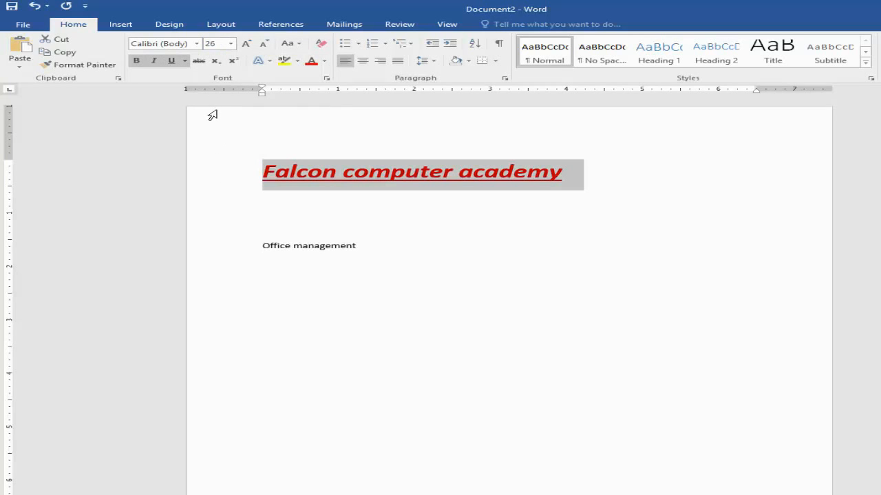
Step: Apply the blue text effect in the middle of the gallery's third row to "Falcon computer academy"
left_click(269, 62)
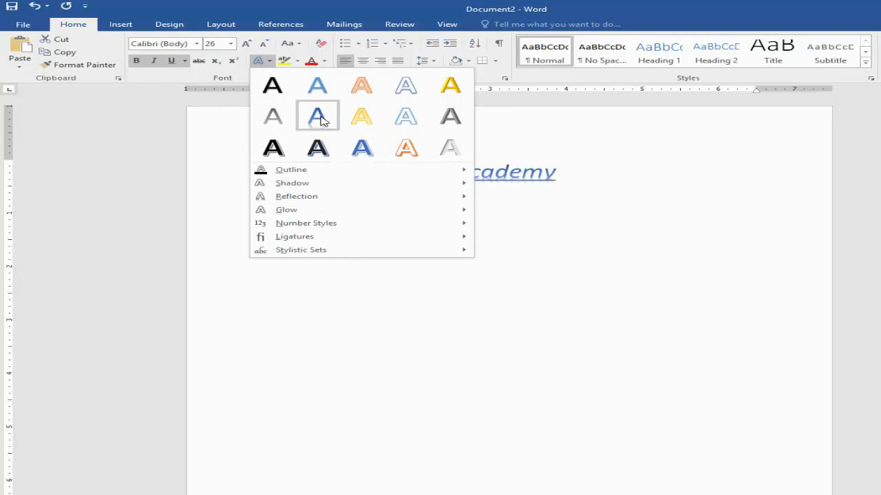
left_click(360, 145)
left_click(508, 230)
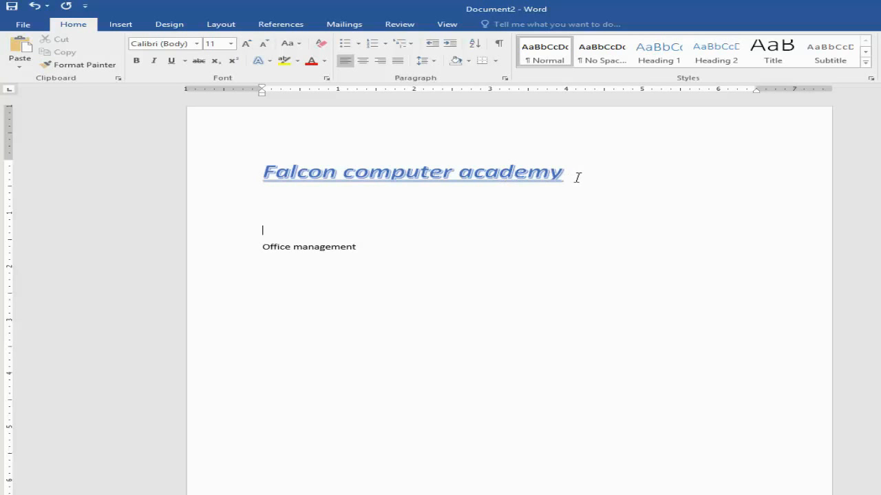
Step: Copy the formatting of "Falcon computer academy" onto "Office management" with Format Painter
left_click_drag(577, 177, 299, 186)
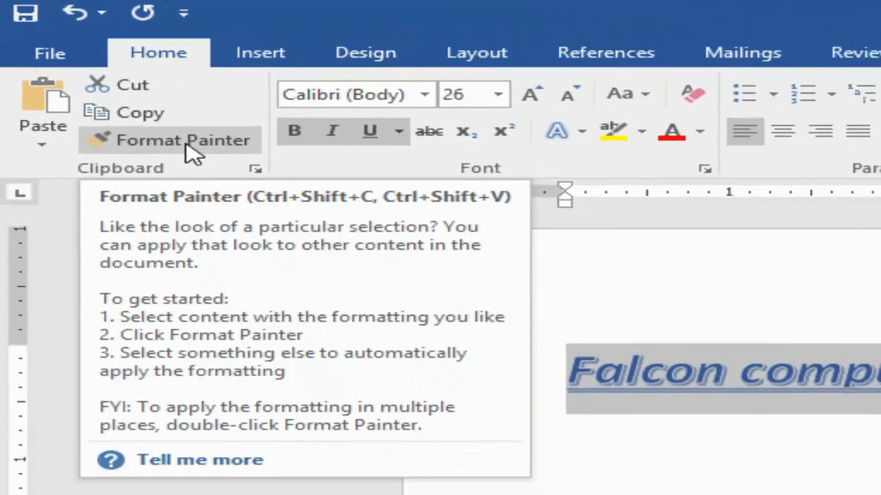
left_click(209, 165)
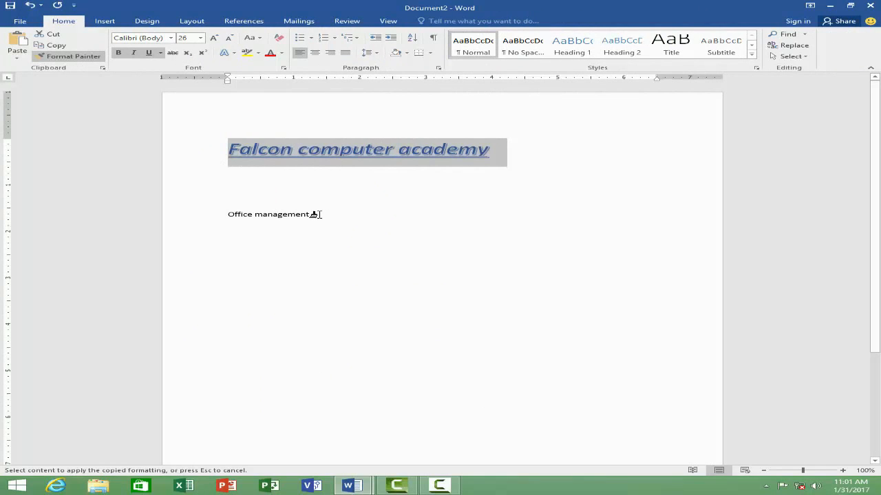
left_click_drag(317, 214, 223, 218)
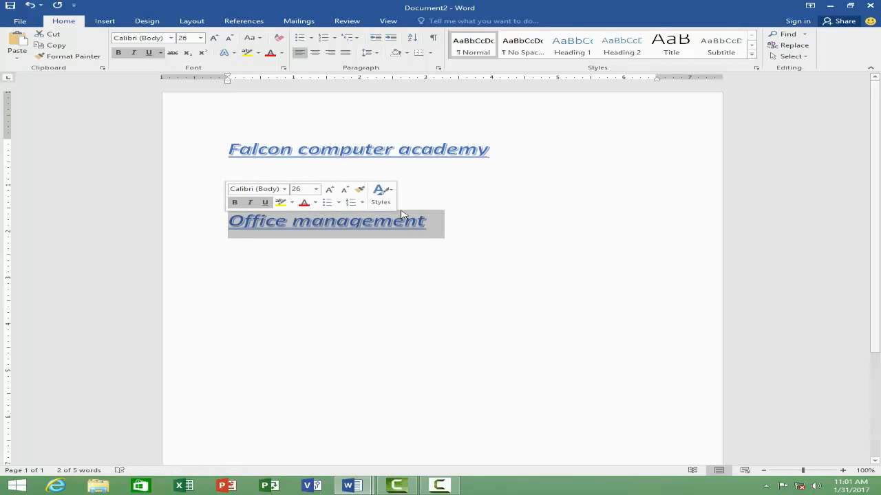
left_click(445, 222)
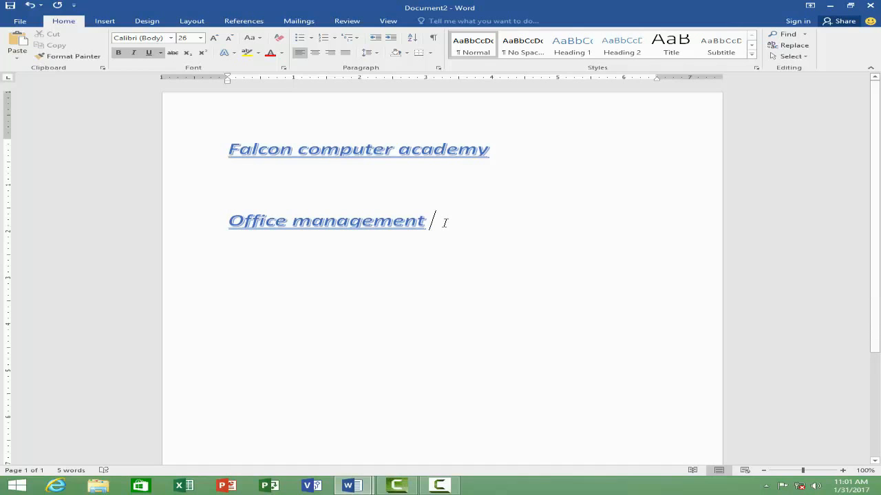
Step: Clear all formatting from both text lines, "Falcon computer academy" and "Office management"
left_click_drag(444, 223, 191, 132)
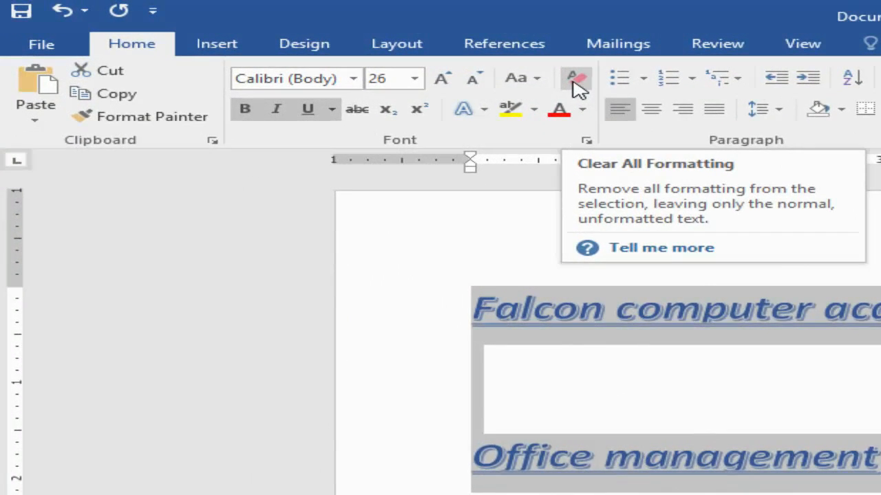
left_click(575, 81)
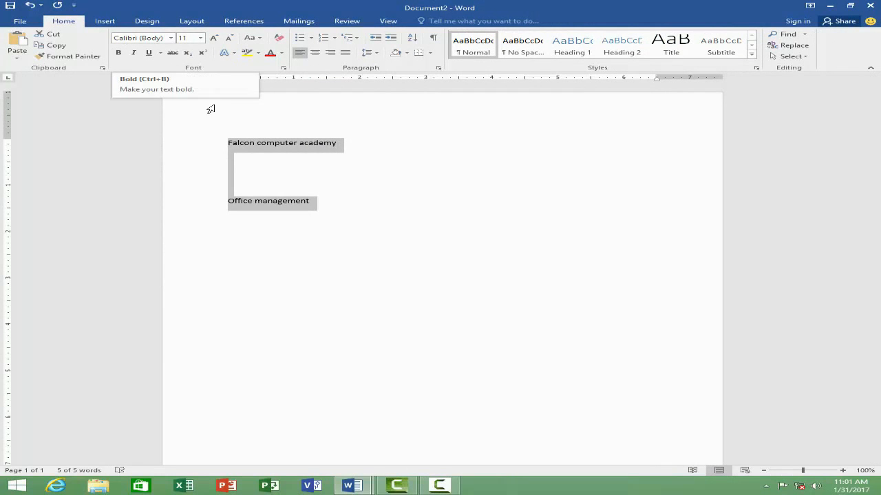
left_click(258, 124)
Step: Make the "Falcon computer academy" line bold, italic and underlined
left_click_drag(360, 152, 207, 139)
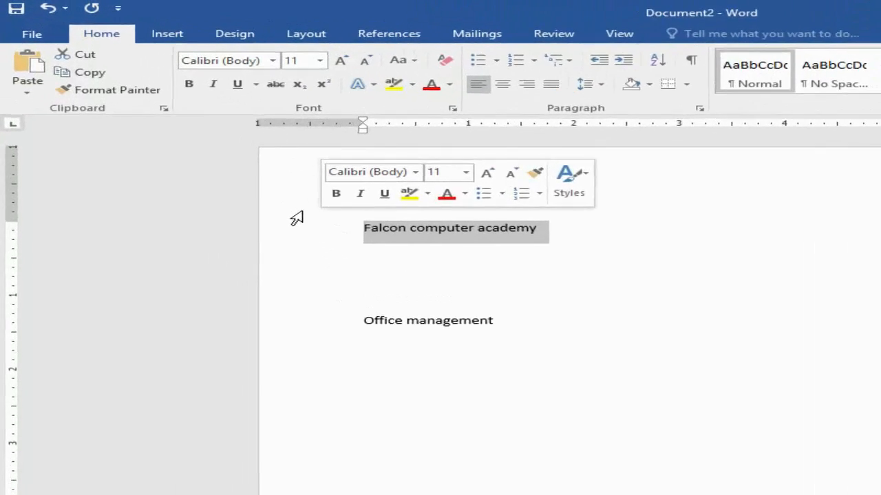
left_click(118, 53)
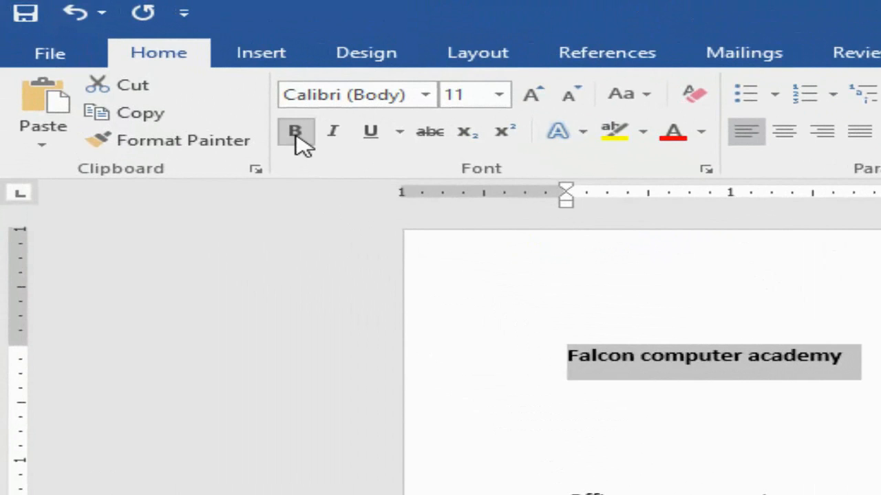
left_click(341, 137)
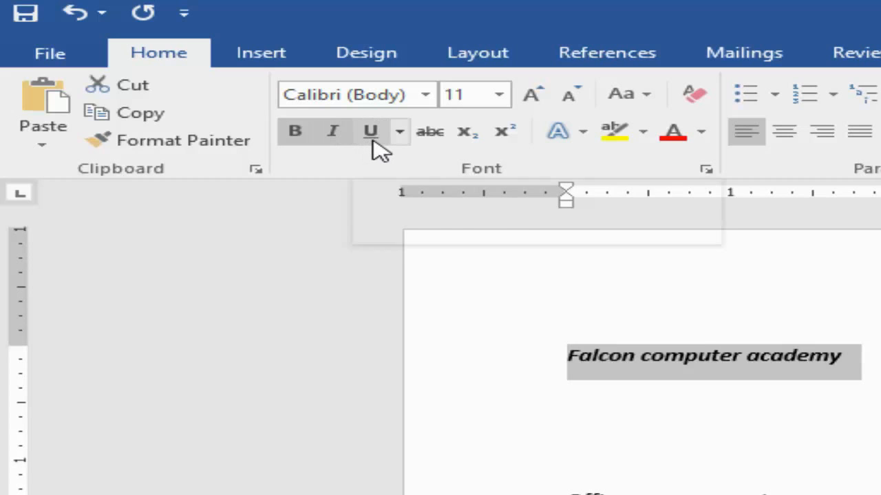
left_click(372, 132)
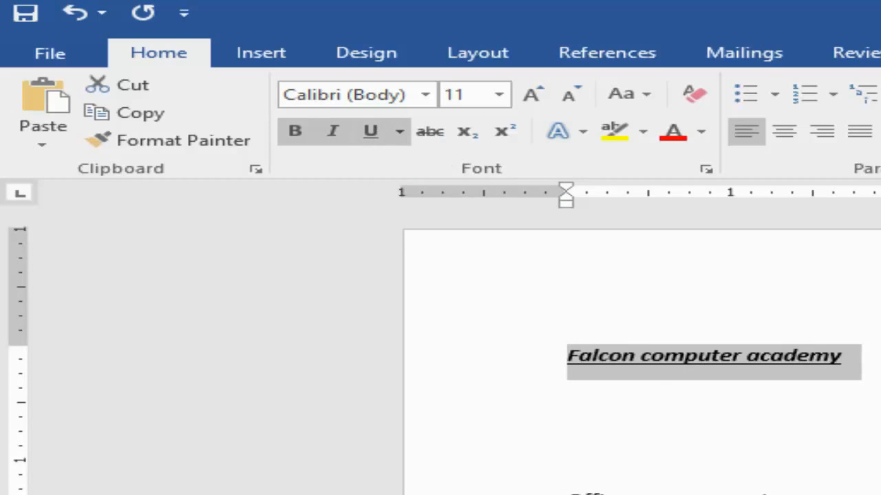
left_click(844, 357)
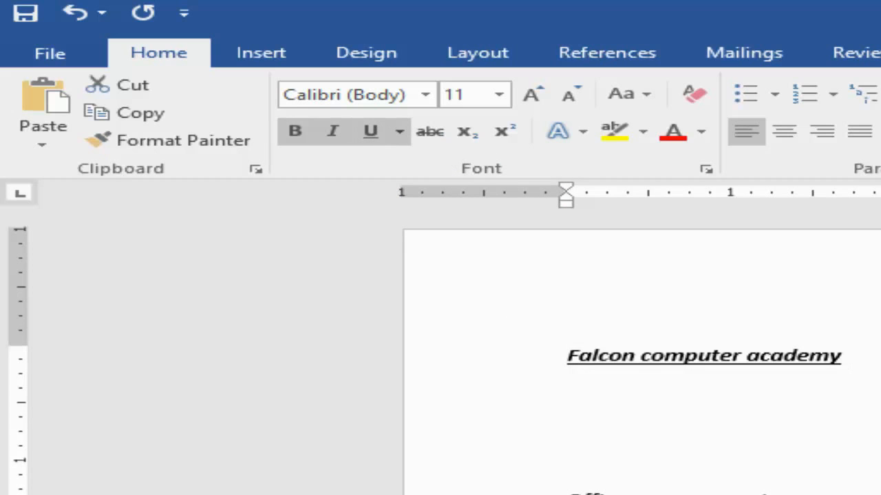
triple_click(704, 356)
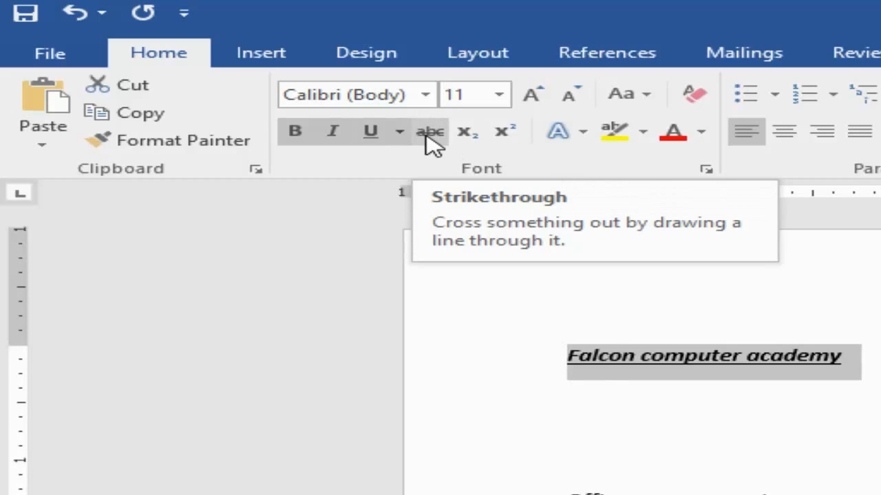
Step: Add the lines Word, Excel, Power point, Inpage, Typing, Photoshop and Corel draw below "Office management"
left_click(855, 460)
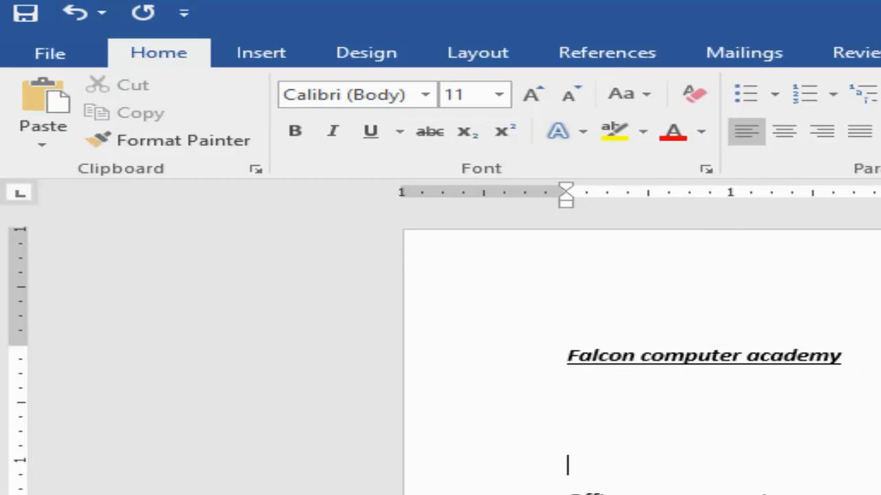
key("Down")
key("End")
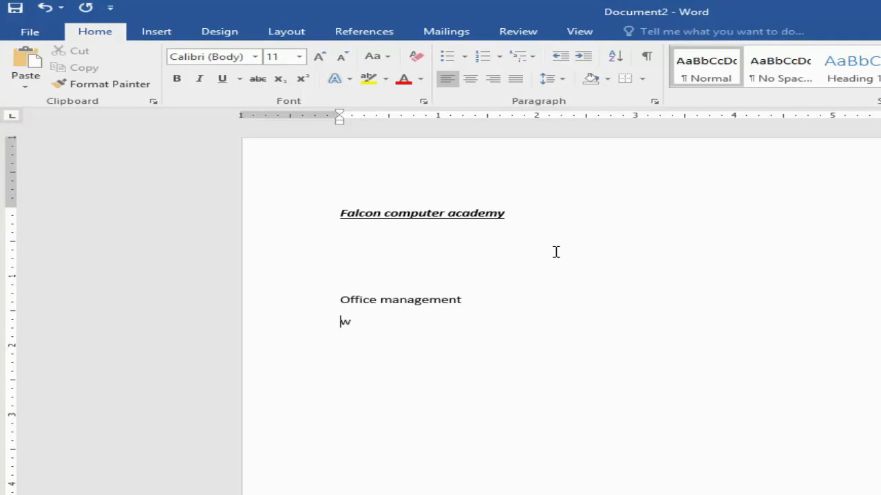
key("Return")
type("er point")
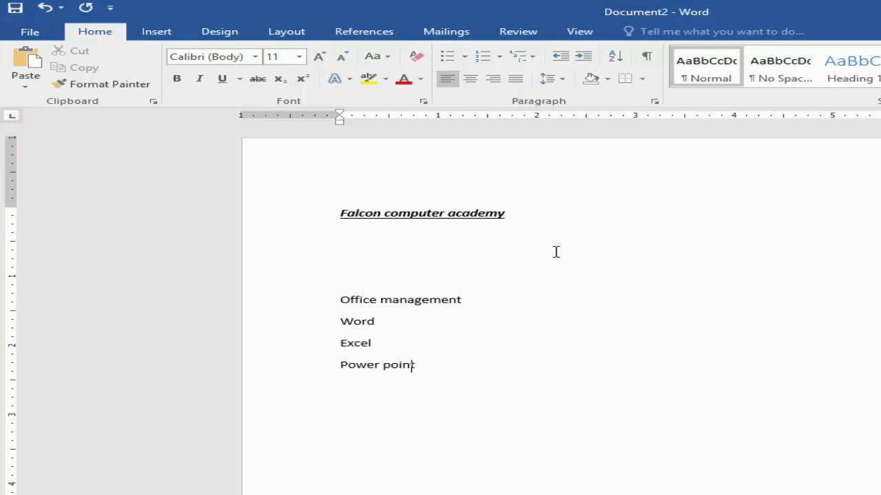
key("Return")
type("typin")
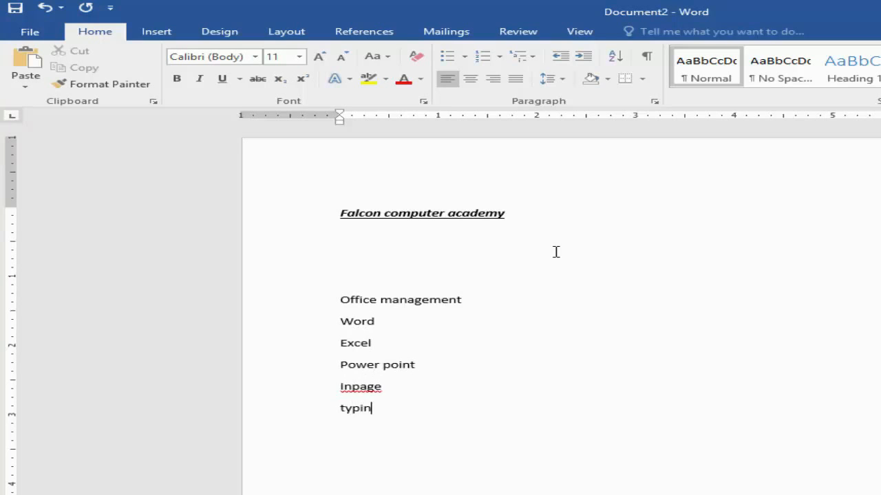
type("g")
key("Return")
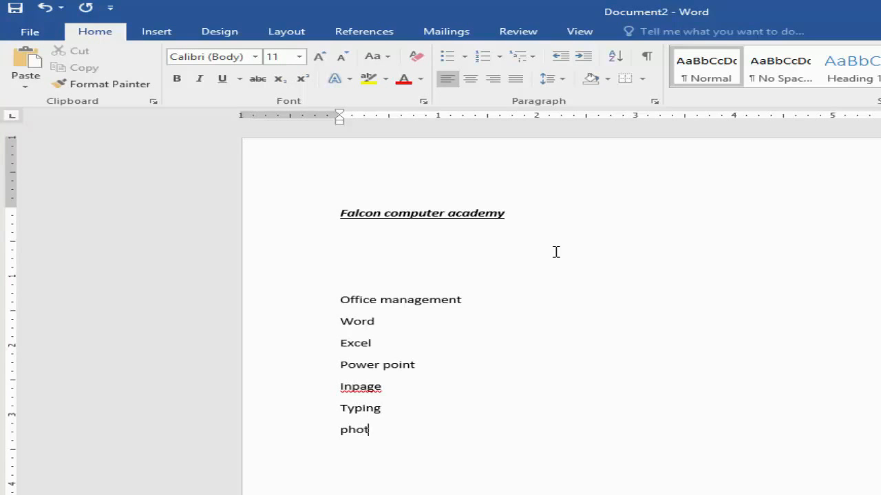
type("photoshop")
key("Return")
type("corel")
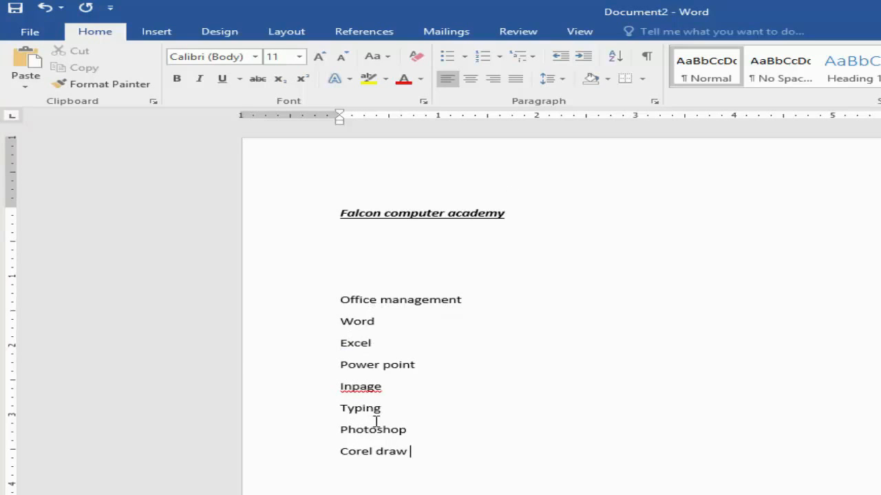
Step: Strike through the "Photoshop" and "Corel draw" lines and remove the strikethrough again
left_click_drag(421, 459, 338, 428)
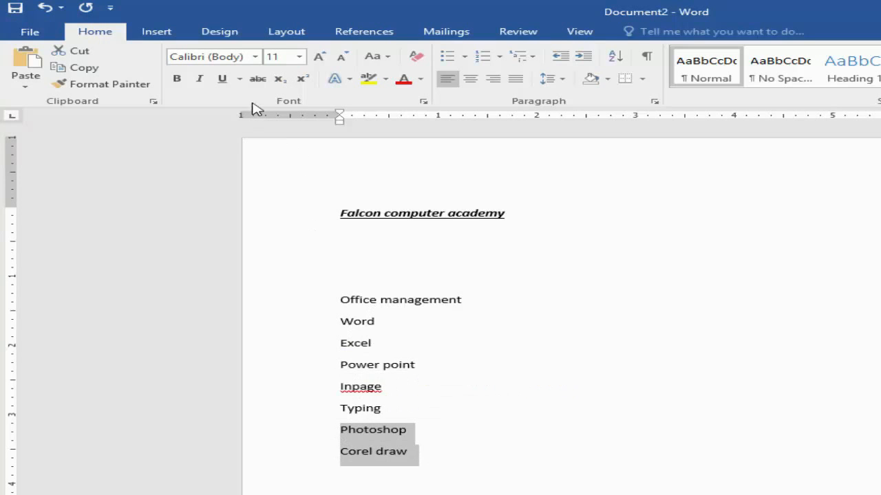
left_click(257, 79)
left_click(466, 480)
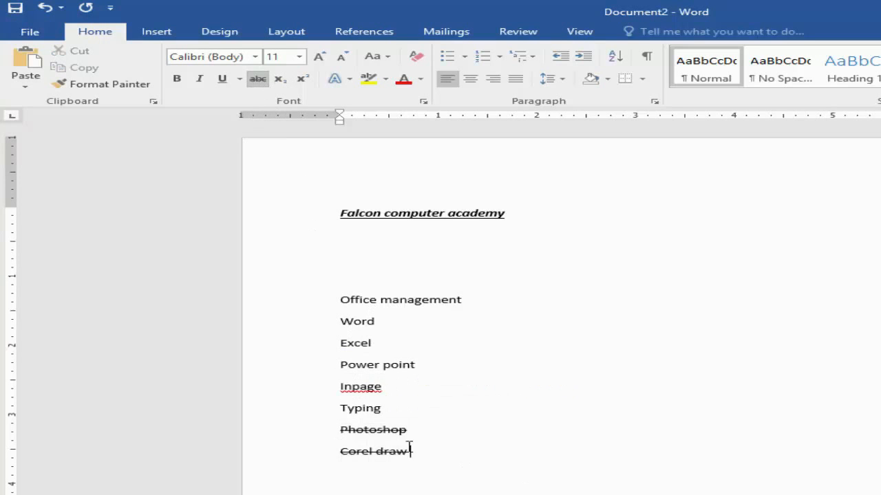
scroll(403, 447, "up", 5, "ctrl")
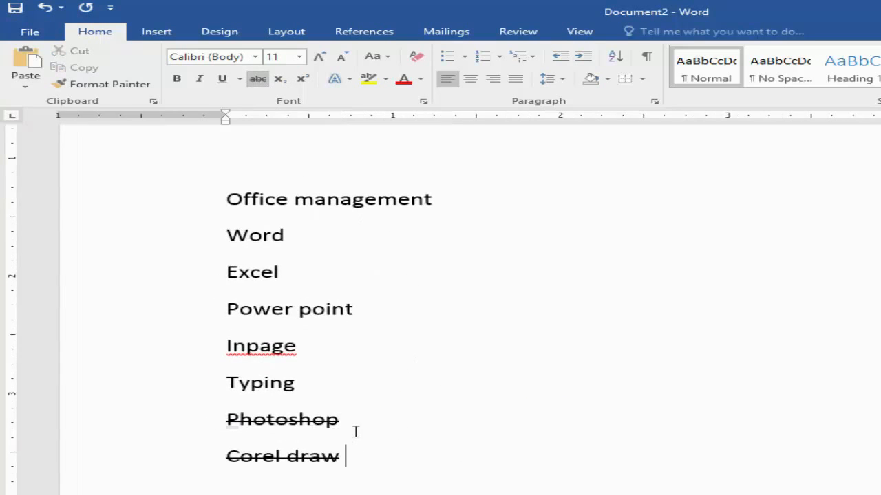
scroll(356, 432, "down", 5, "ctrl")
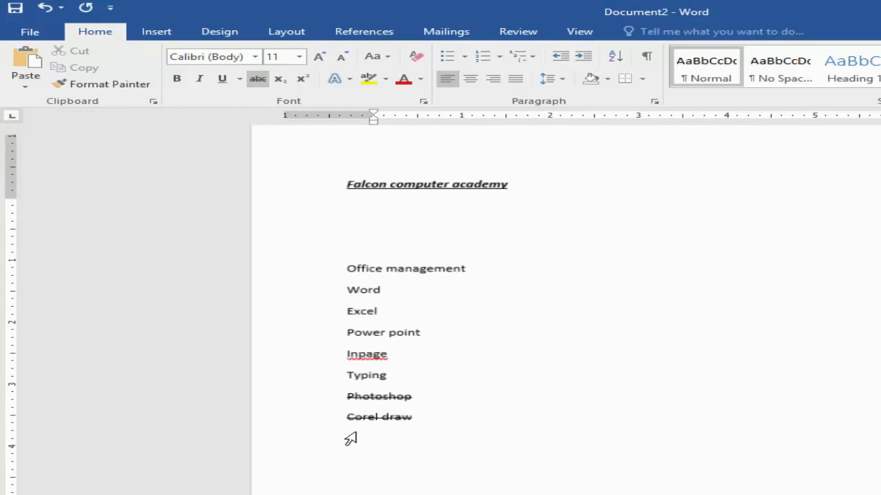
left_click_drag(415, 421, 340, 396)
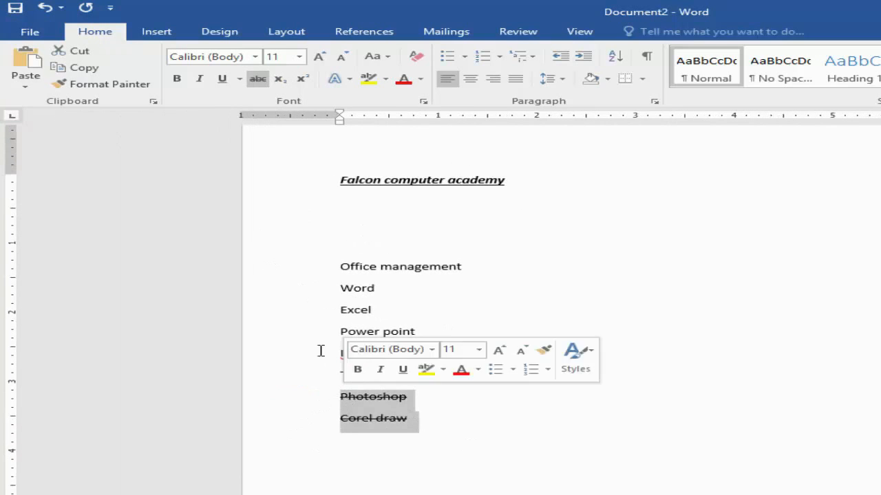
left_click(258, 80)
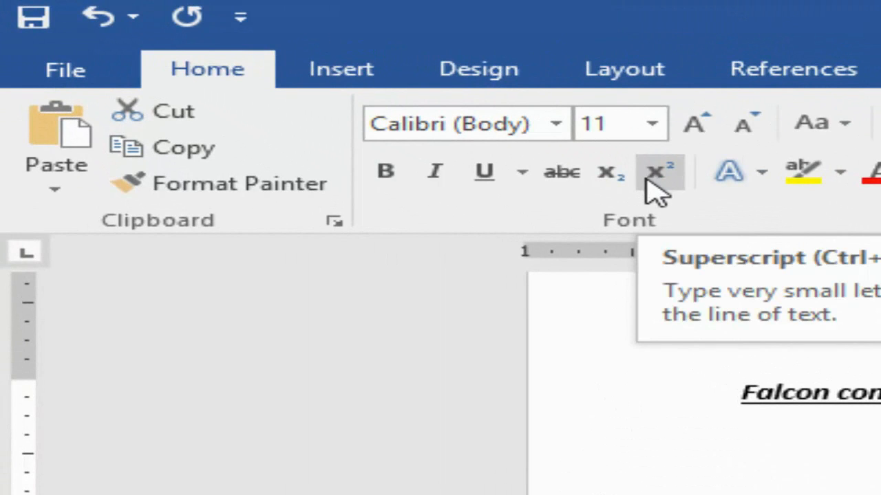
Step: Add a line reading "10th" below "Corel draw" and format its "th" as superscript
left_click(794, 490)
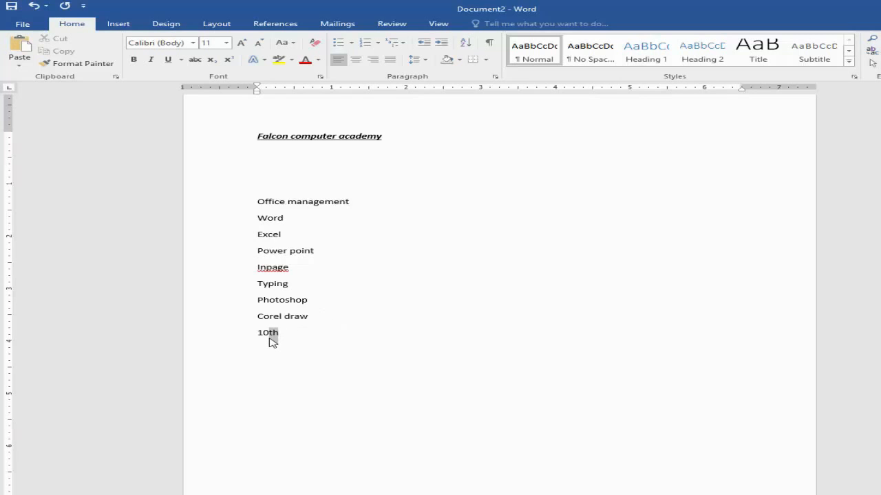
left_click_drag(272, 342, 273, 341)
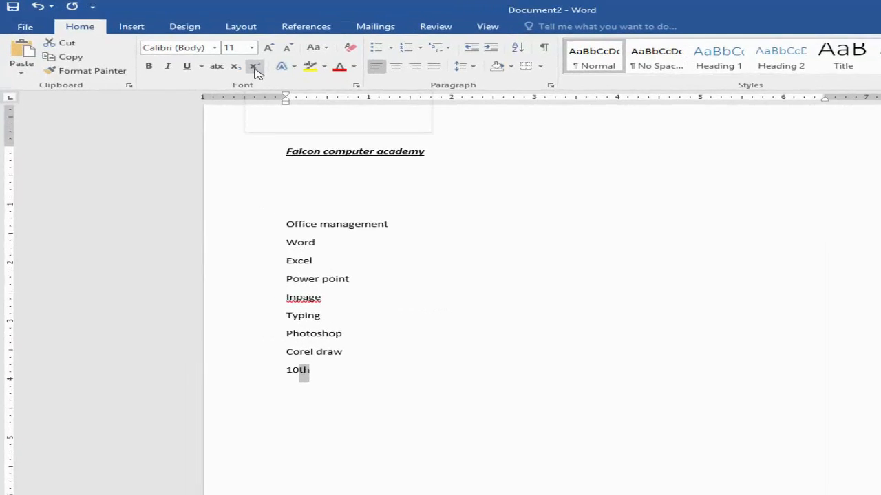
left_click(314, 83)
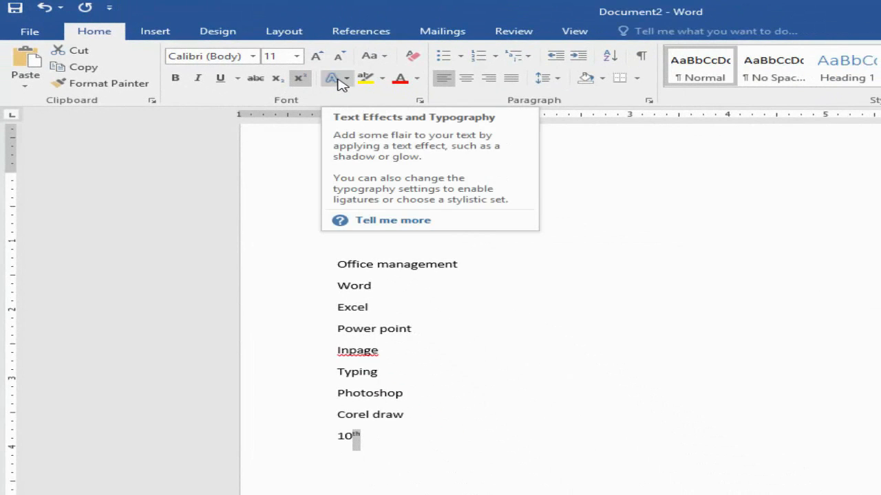
left_click(552, 258)
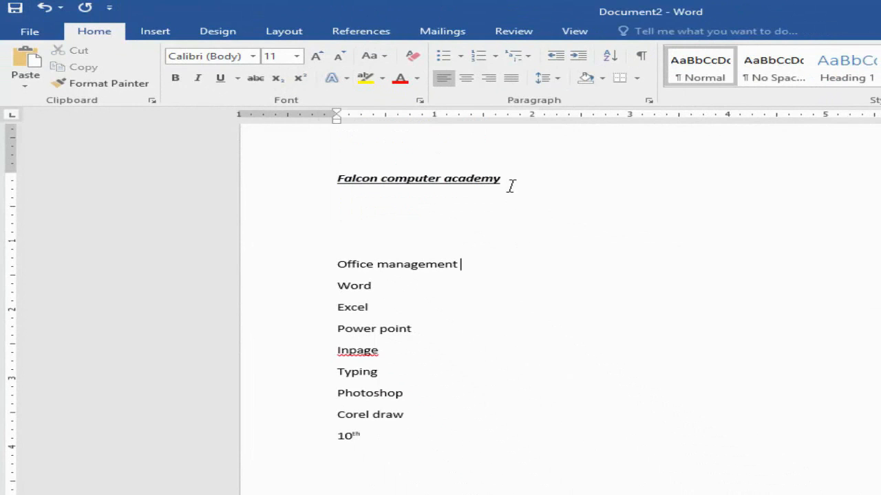
Step: Apply the blue text effect in the middle of the gallery's third row to the "Falcon computer academy" heading
left_click_drag(509, 186, 287, 163)
left_click(346, 80)
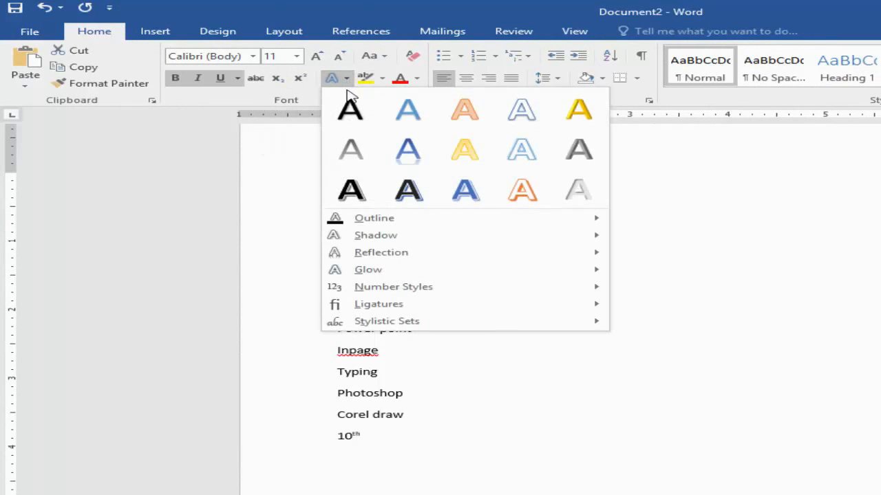
left_click(465, 192)
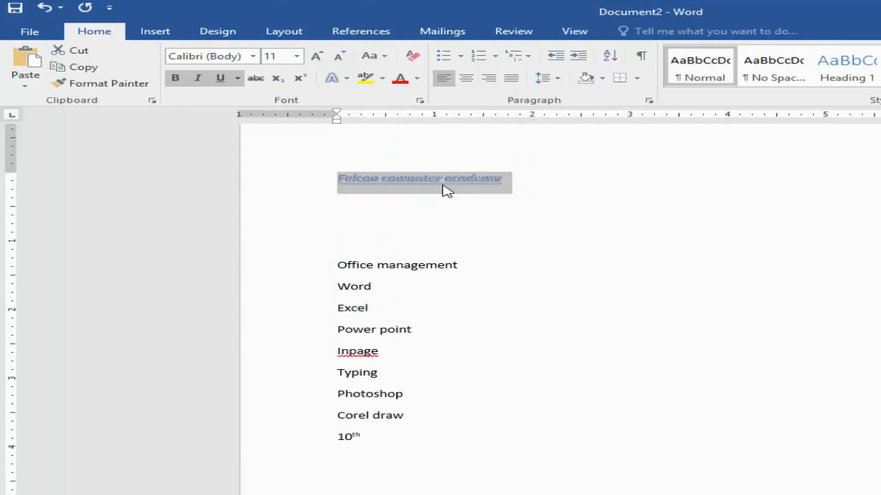
Step: Give "Falcon computer academy" the middle reflection variation of the first row and set its font size to 24
left_click(340, 81)
mouse_move(440, 227)
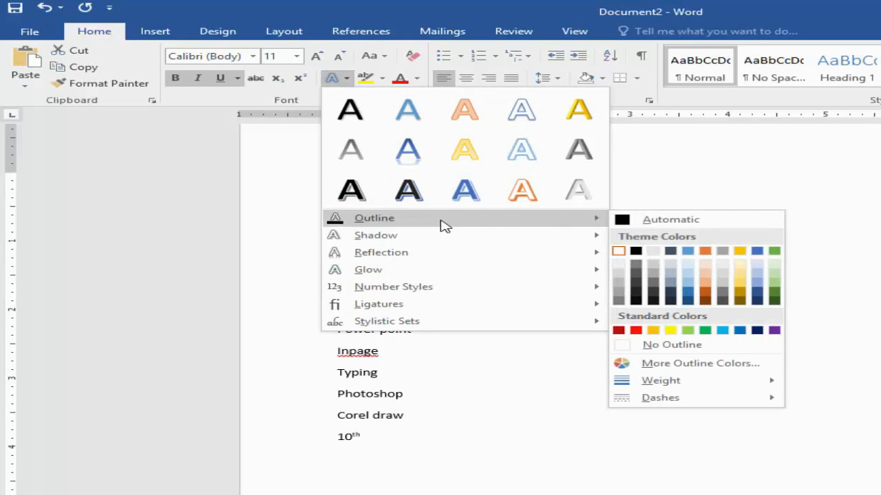
mouse_move(586, 242)
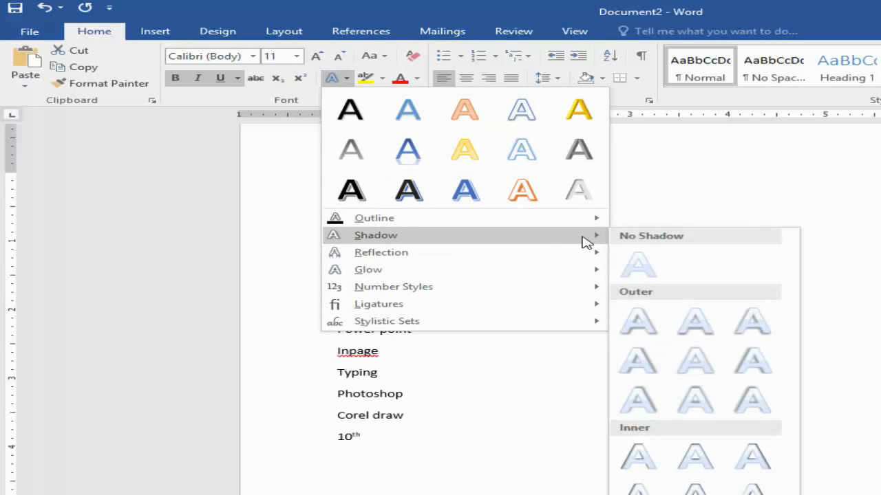
mouse_move(566, 257)
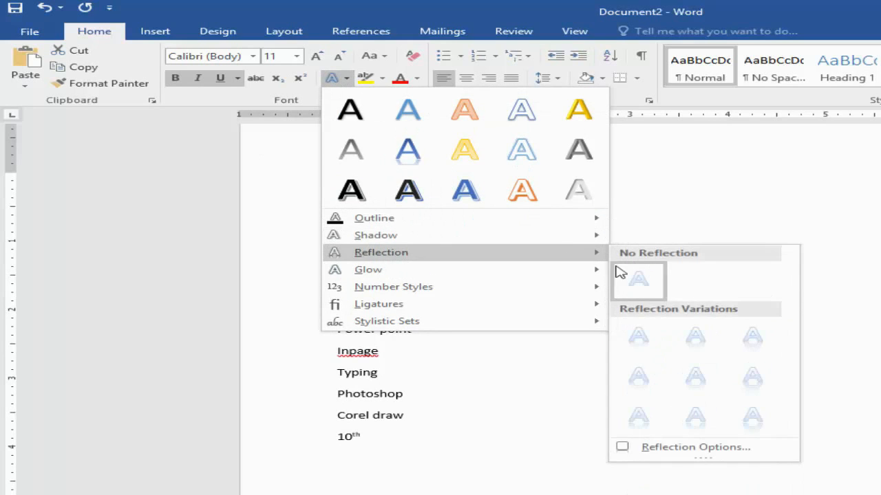
left_click(707, 346)
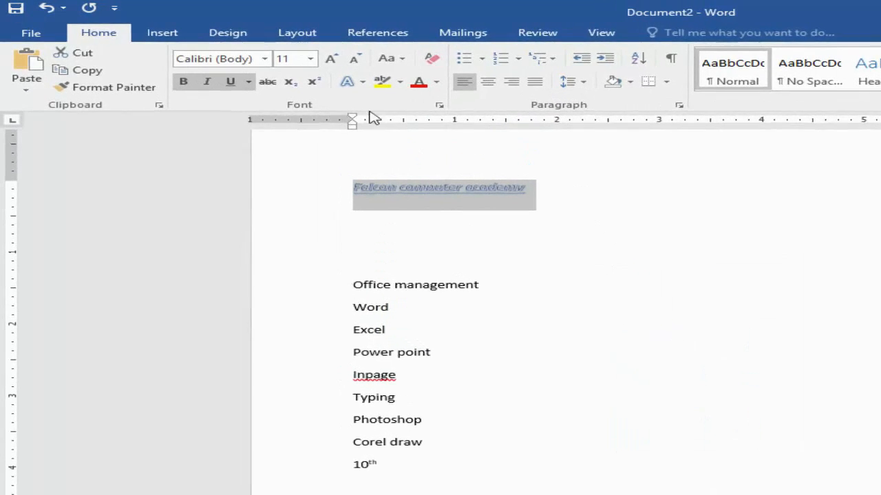
left_click(310, 59)
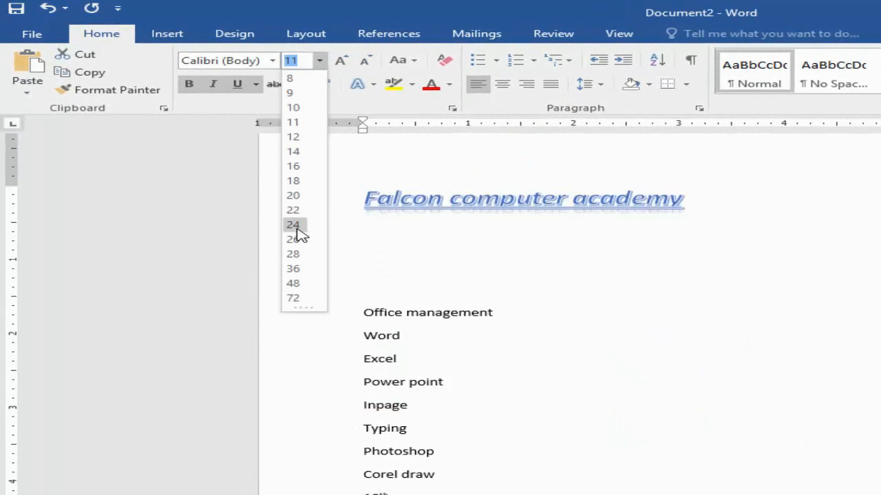
left_click(296, 225)
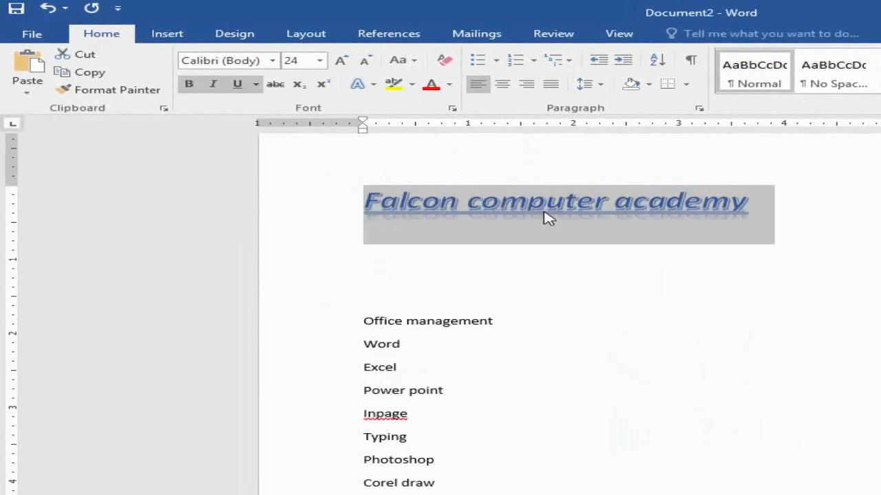
Step: Set the ligatures of "Falcon computer academy" to Standard and Contextual
left_click(373, 84)
mouse_move(465, 275)
mouse_move(544, 334)
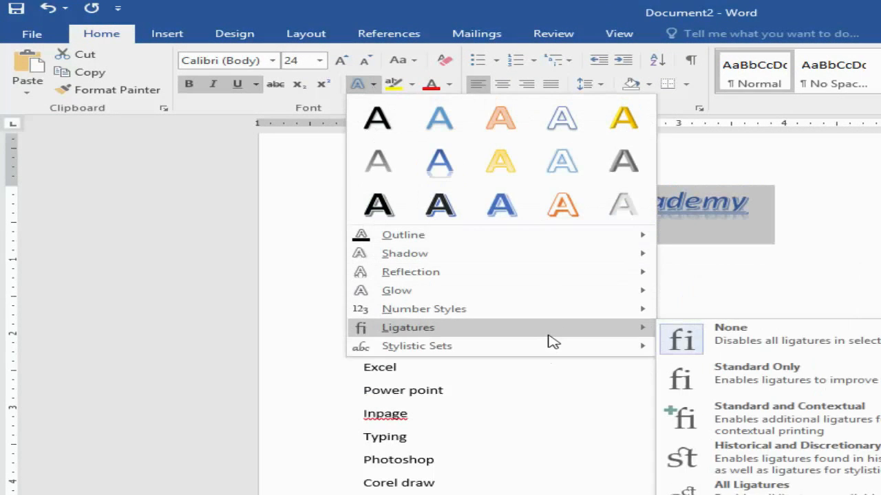
left_click(680, 409)
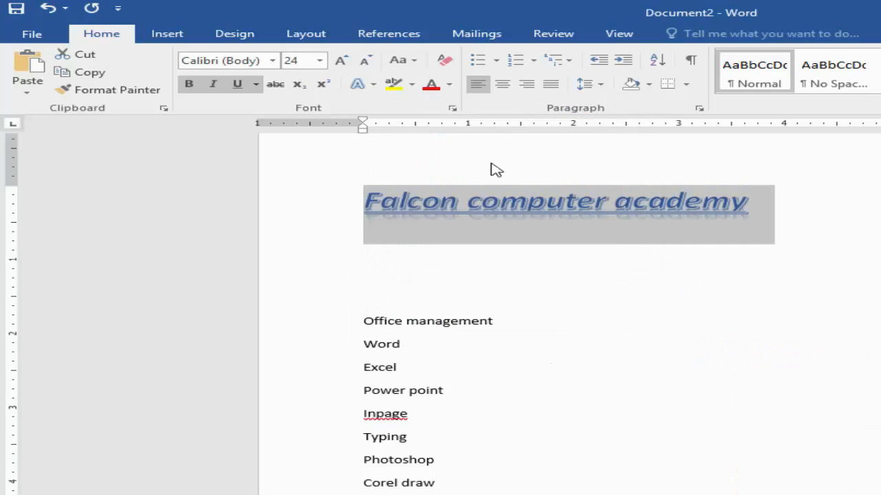
Step: Apply the first individual stylistic set to "Falcon computer academy"
left_click(372, 85)
mouse_move(515, 355)
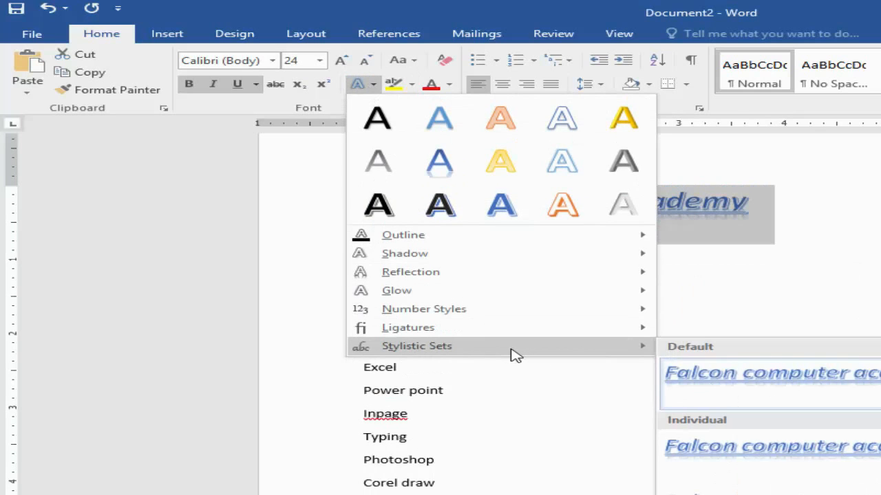
left_click(797, 468)
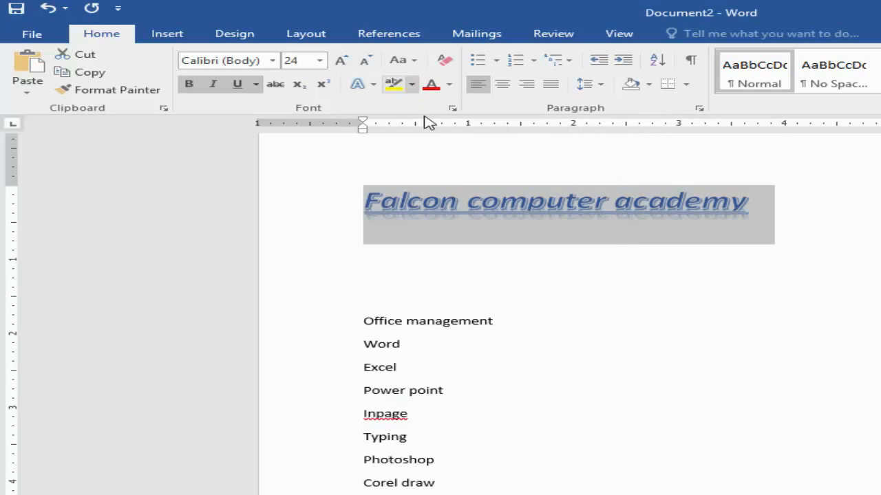
Step: Highlight the "Office management" line in yellow
left_click_drag(488, 320, 356, 321)
left_click(410, 85)
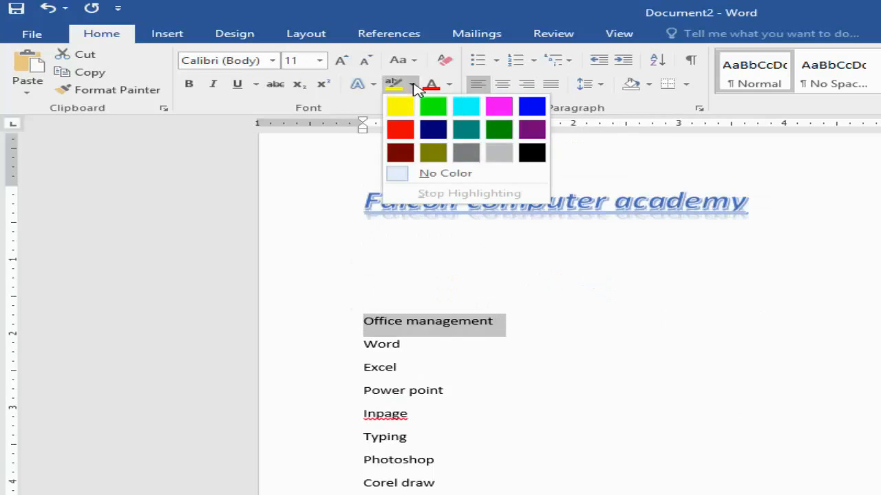
left_click(402, 115)
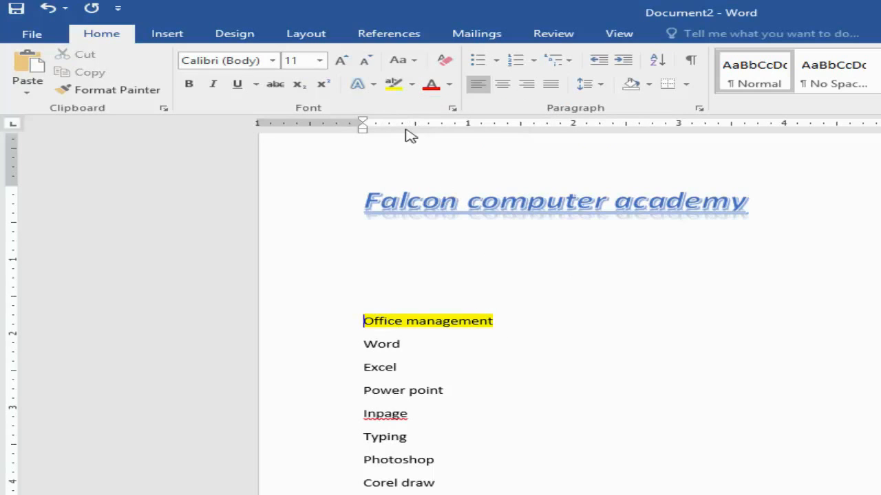
Step: Remove the highlight from "Office management" by setting its highlight to No Color
left_click_drag(538, 336, 334, 301)
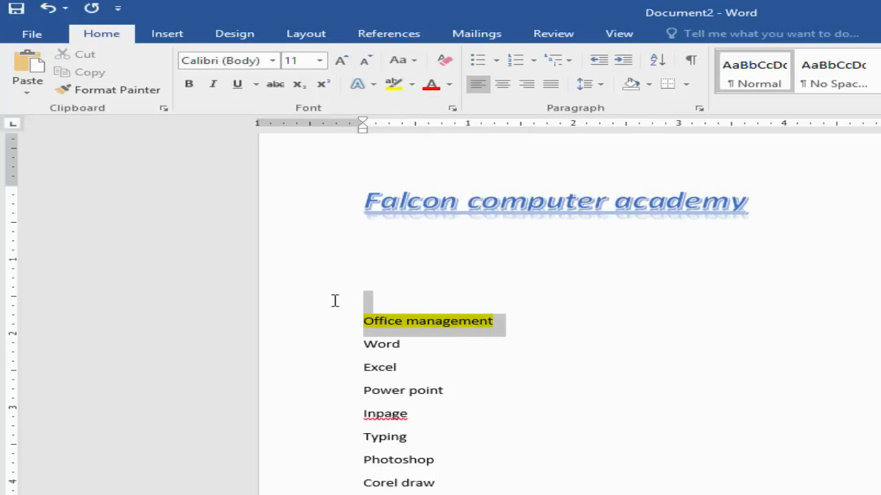
left_click(411, 84)
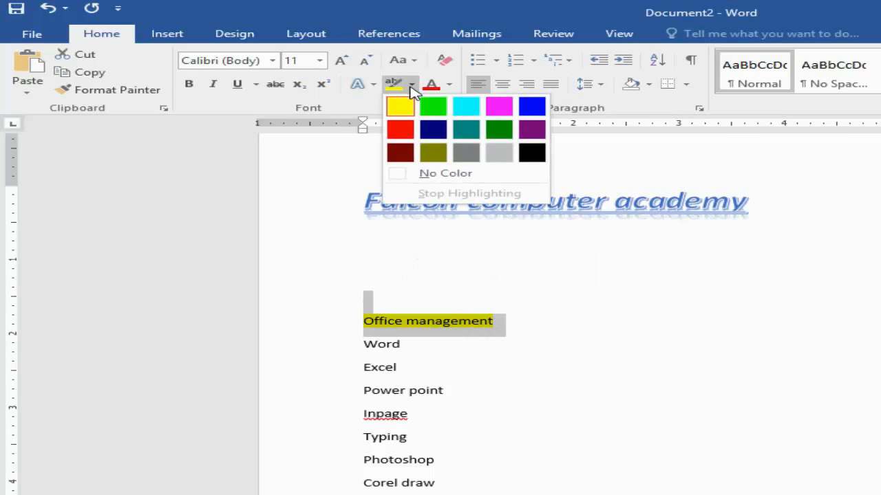
left_click(444, 176)
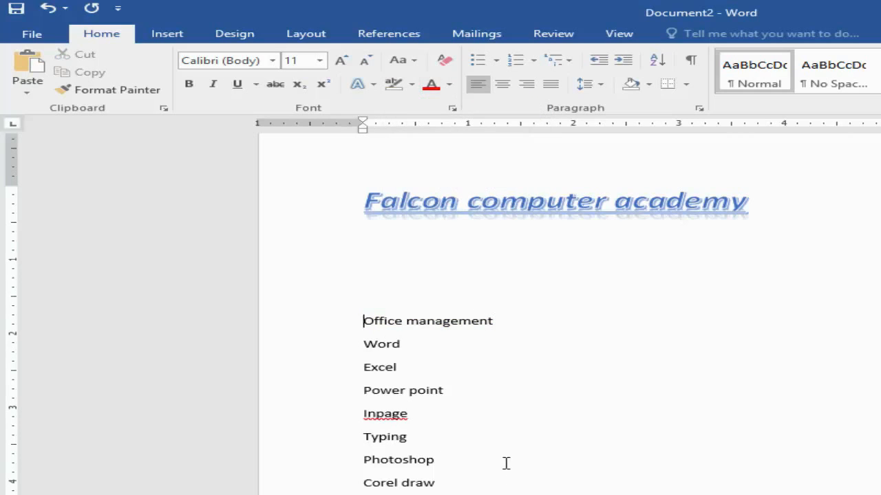
Step: Color the list lines from "Office management" down to "10th" dark blue
mouse_move(382, 489)
left_mouse_down()
mouse_move(362, 335)
mouse_move(338, 326)
left_mouse_up()
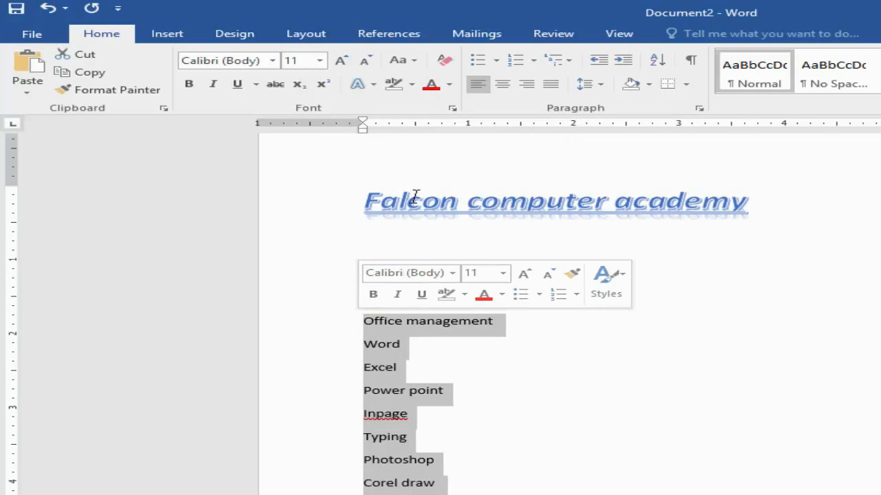
left_click(450, 86)
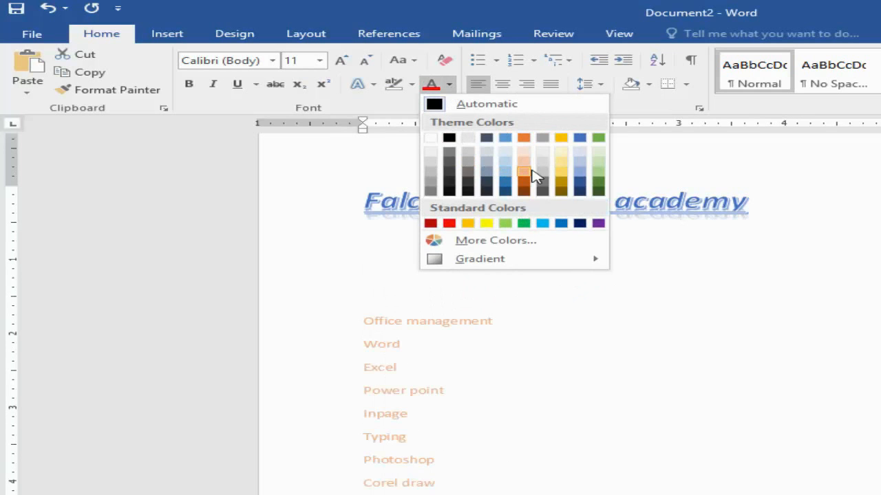
left_click(505, 185)
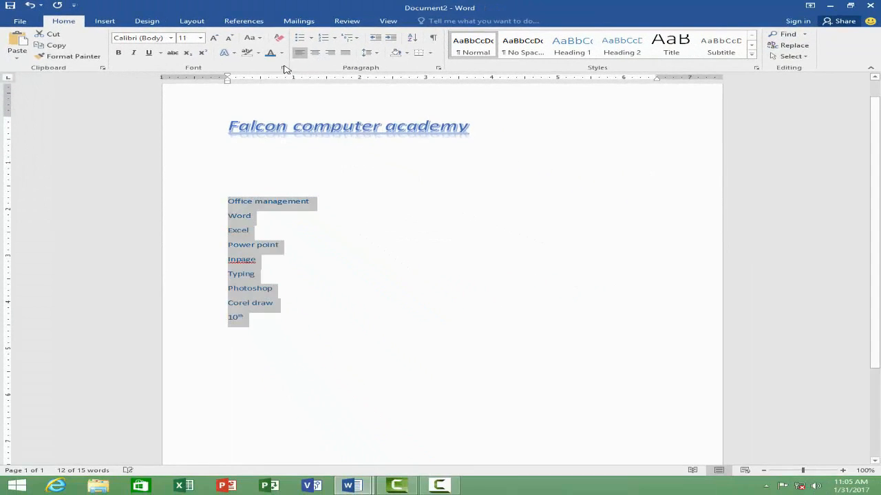
Step: Apply a gradient from the dark variations to the font color of the list lines
left_click(282, 53)
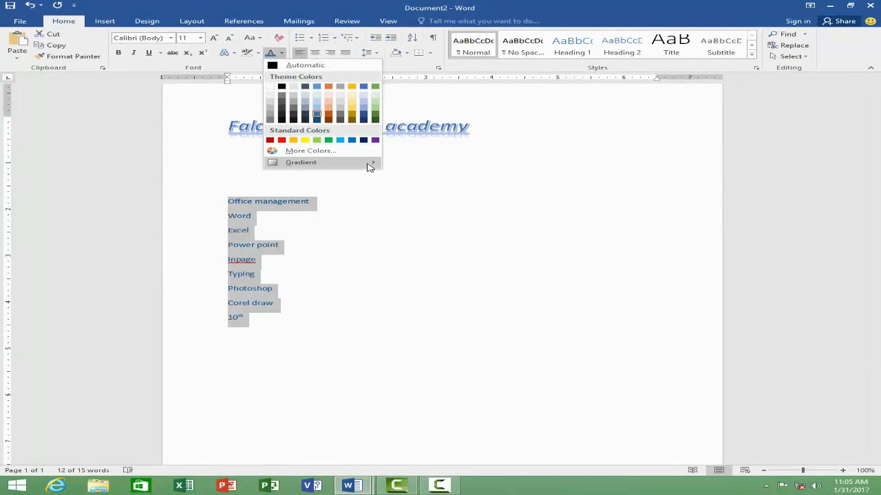
mouse_move(371, 166)
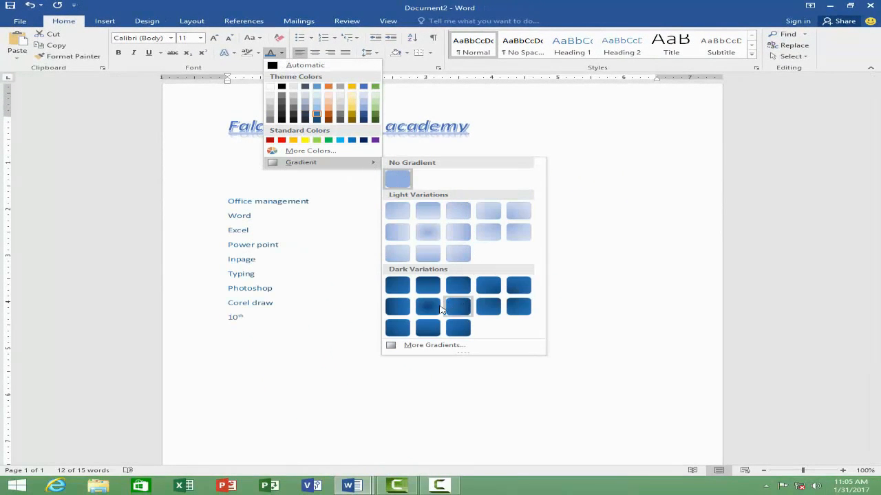
left_click(401, 330)
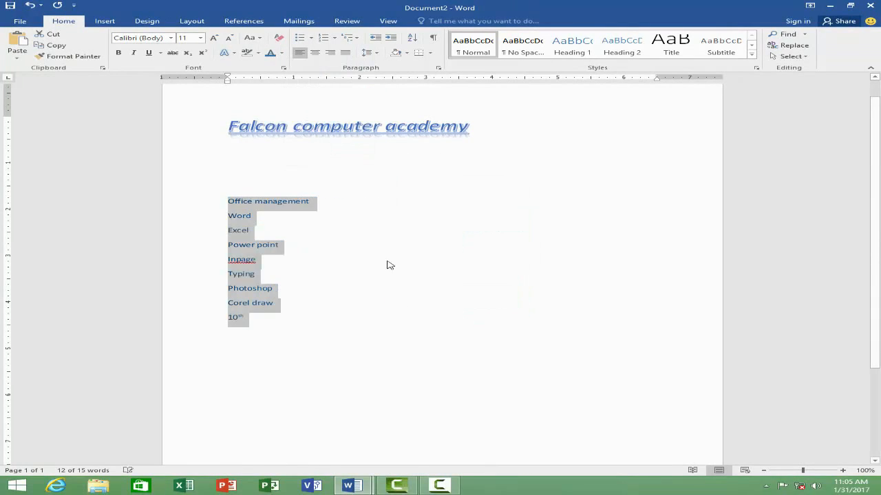
Step: Recolor the list lines light green from the standard colors and clear all their formatting
left_click(280, 54)
left_click(318, 138)
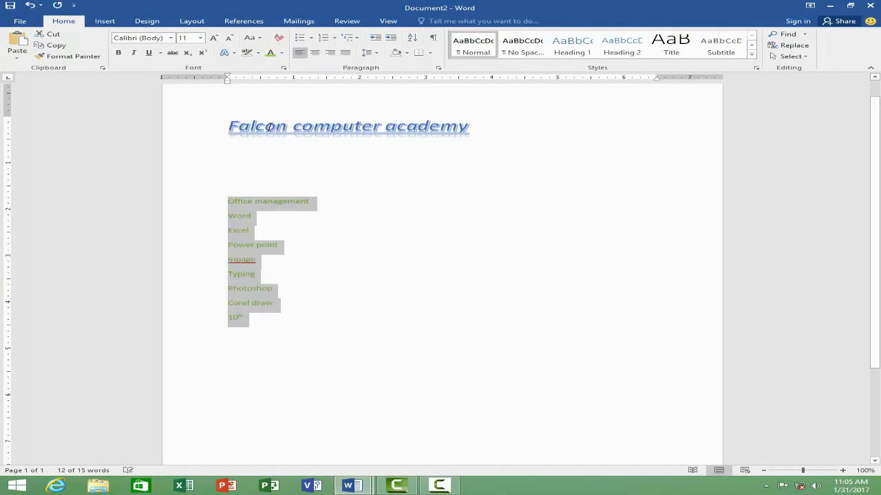
left_click(278, 39)
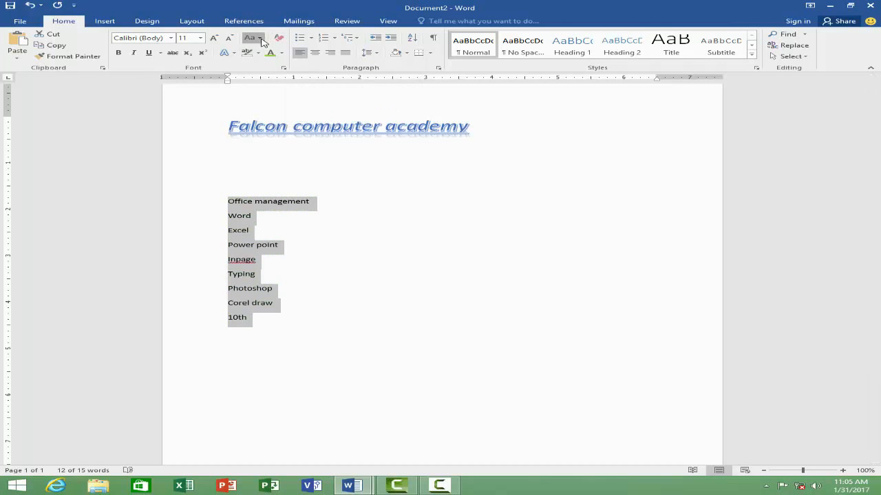
Step: Change the case of the list lines to Sentence case and on to lowercase
left_click(253, 38)
left_click(289, 49)
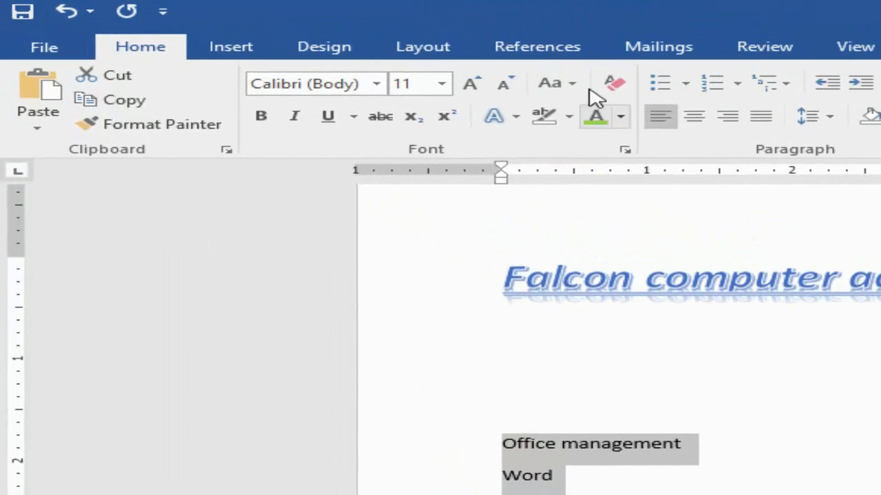
left_click(542, 78)
left_click(563, 132)
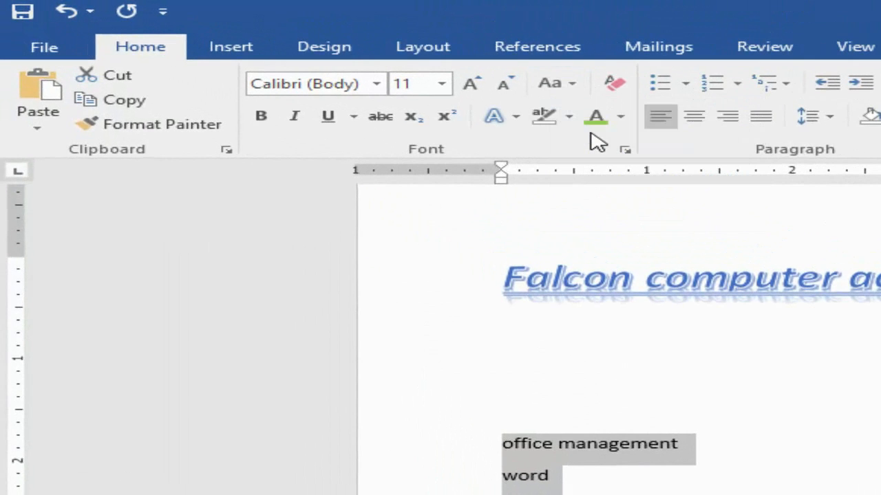
Step: Change the case of the list lines to UPPERCASE and on to Capitalize Each Word
left_click(575, 84)
left_click(624, 161)
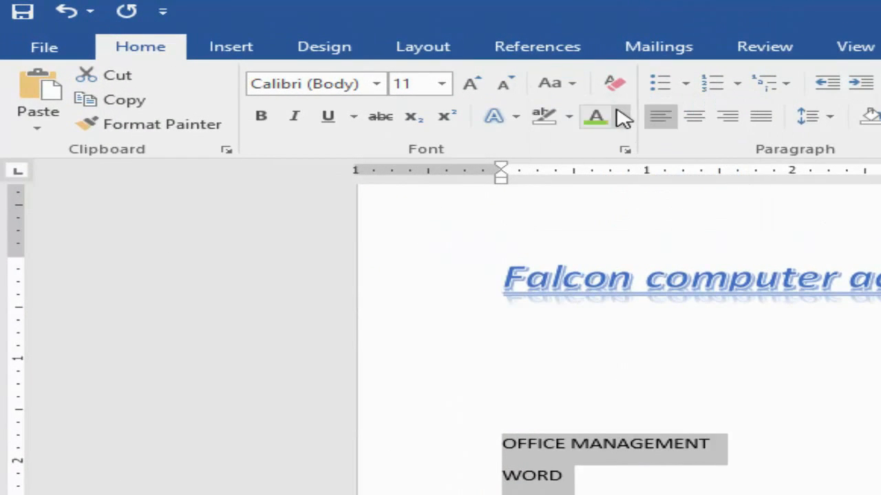
left_click(573, 83)
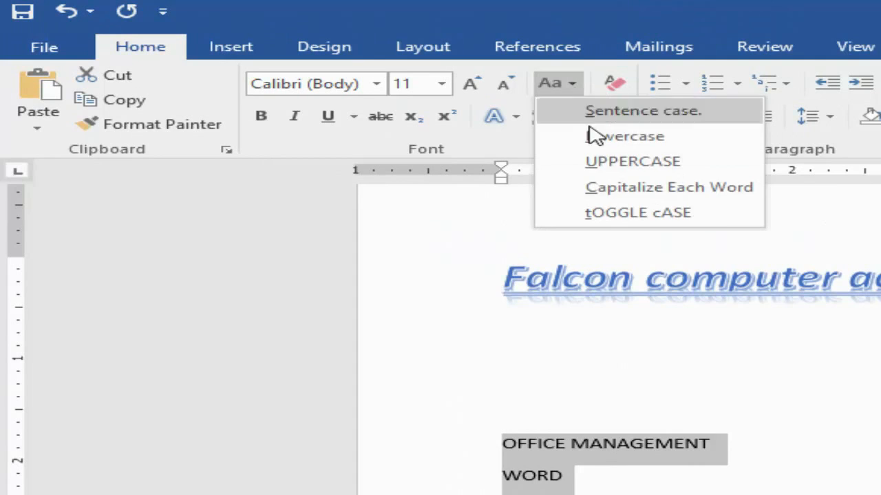
left_click(634, 190)
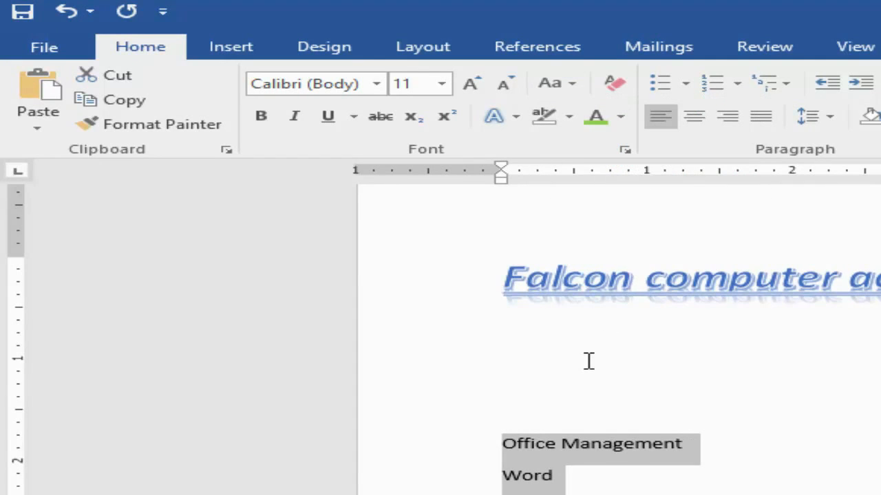
Step: Apply tOGGLE cASE to the list lines and set them back to Sentence case
left_click(569, 95)
left_click(604, 215)
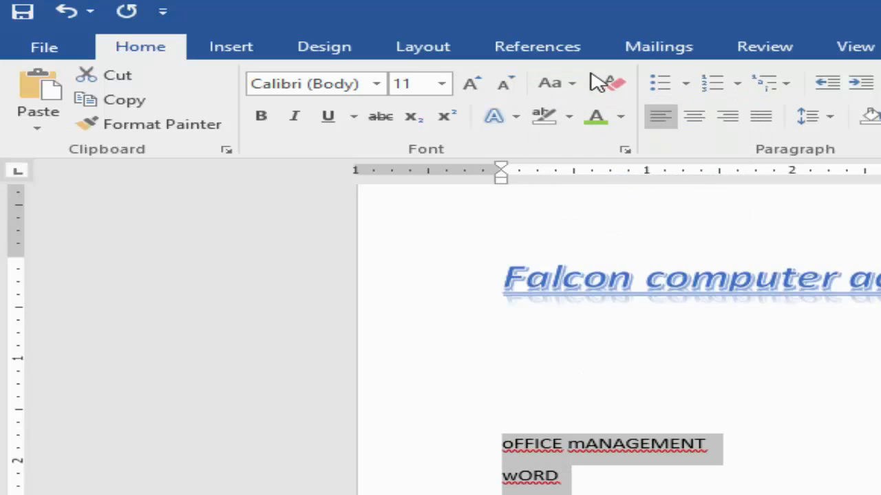
left_click(569, 84)
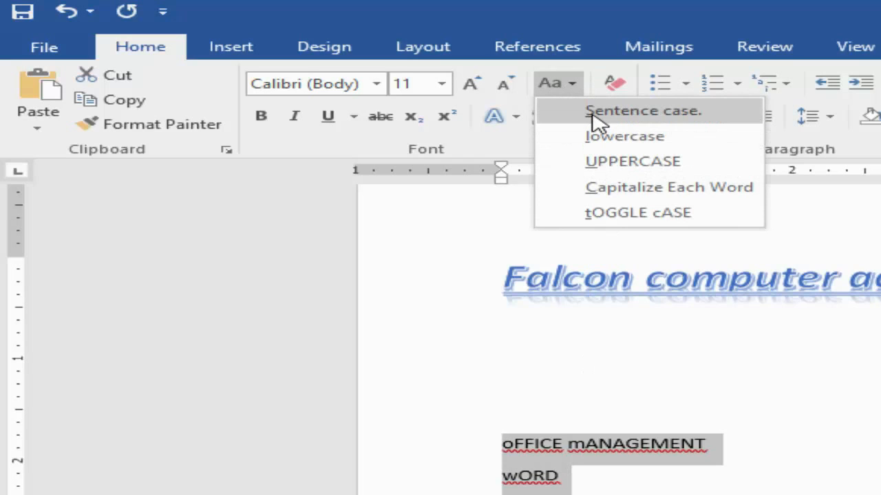
left_click(596, 123)
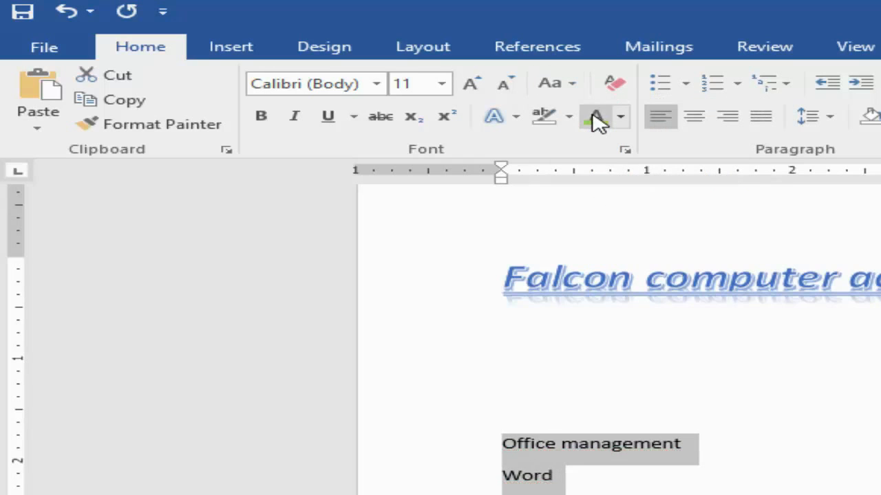
Step: Shrink the font of the list lines in increments down to size 5
left_click(506, 86)
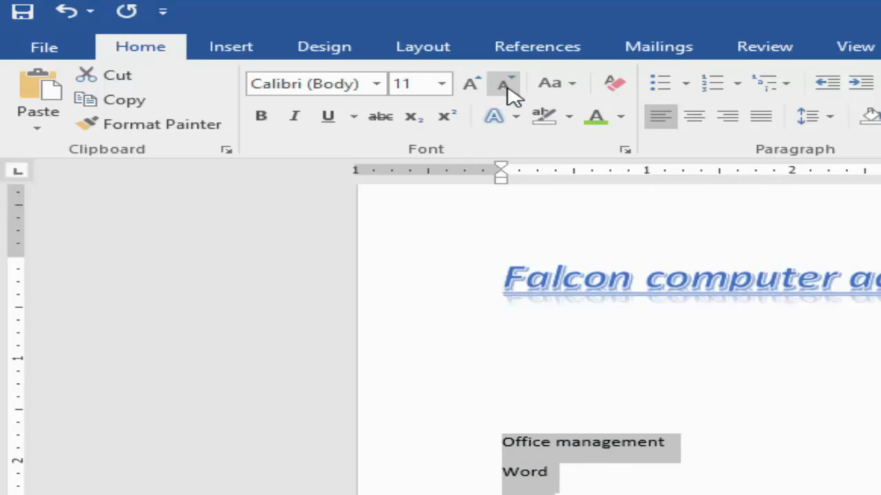
left_click(505, 86)
left_click(506, 86)
left_click(506, 86)
left_click(506, 86)
left_click(506, 86)
left_click(506, 86)
Step: Grow the font of the list lines in increments up to size 14
left_click(472, 84)
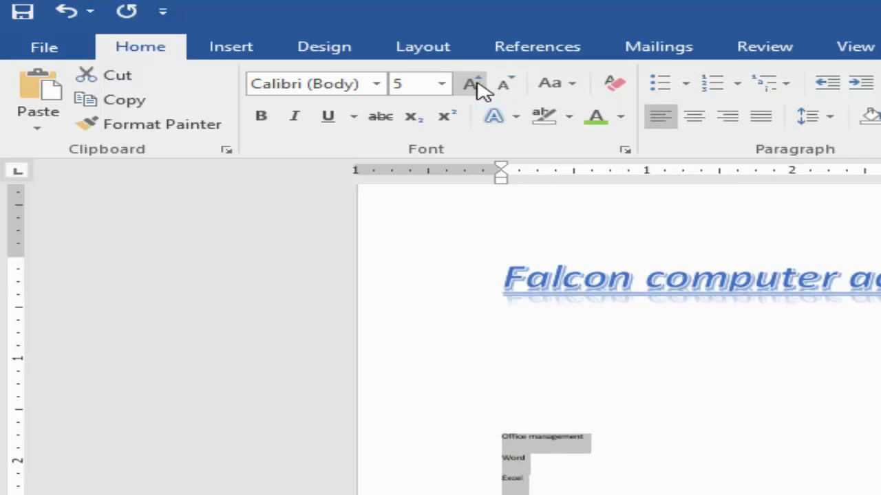
left_click(472, 84)
left_click(472, 84)
left_click(472, 84)
left_click(472, 84)
left_click(472, 83)
left_click(472, 84)
left_click(472, 84)
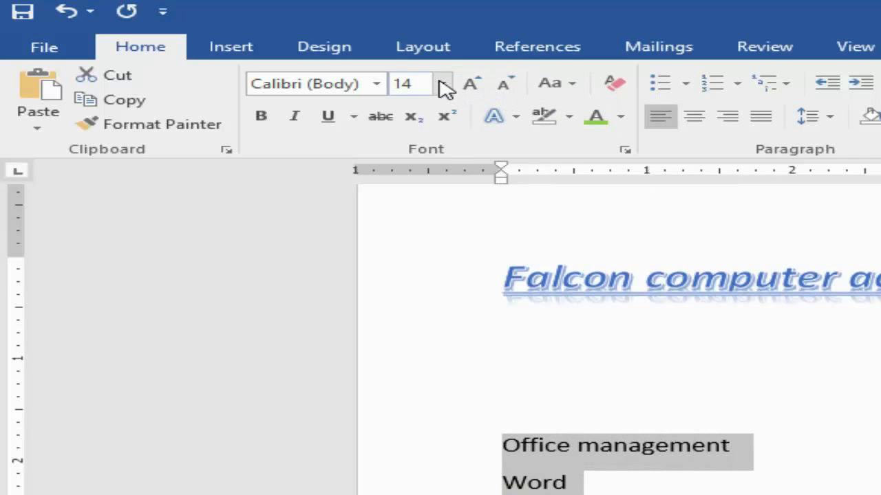
Step: Set the font size of the list lines to 24 and deselect them
left_click(442, 84)
left_click(415, 313)
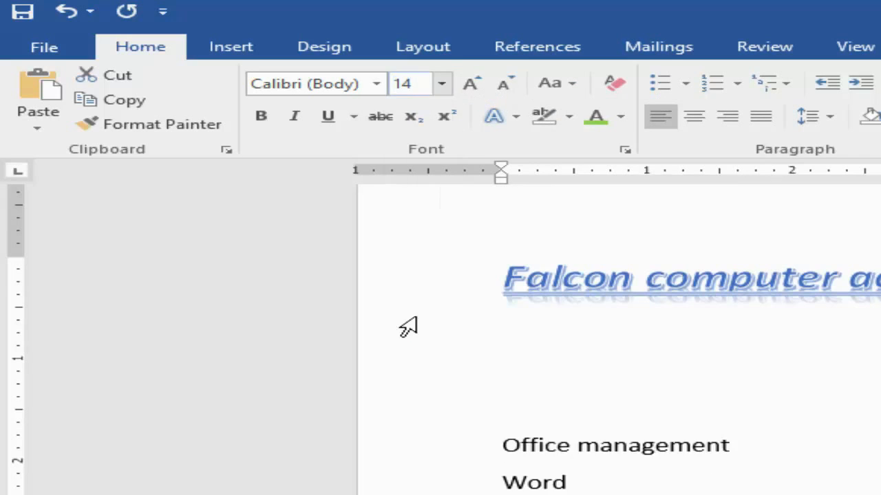
left_click(873, 341)
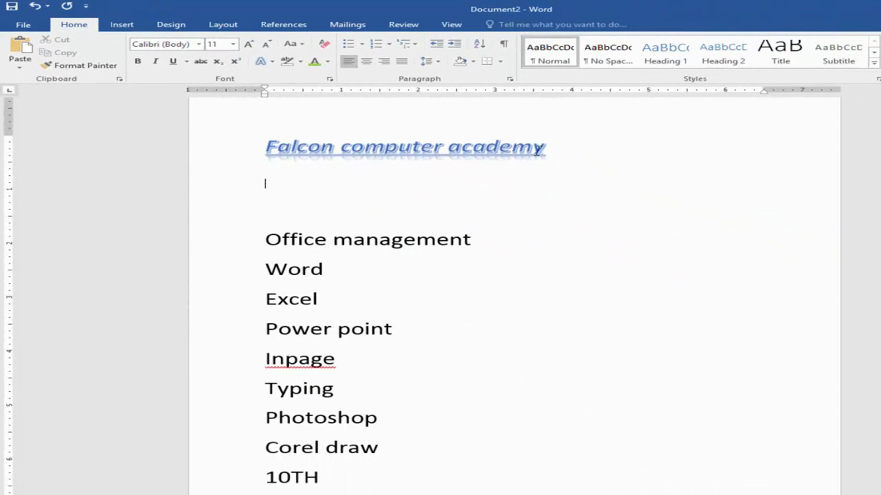
Step: Apply the Bernard MT Condensed font to the "Falcon computer academy" heading and replace it with Baskerville Old Face
left_click_drag(537, 150, 220, 124)
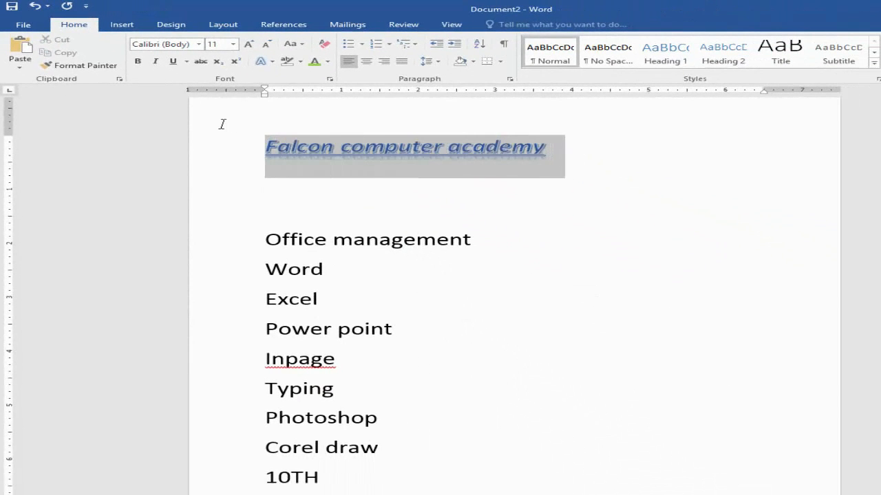
left_click(198, 44)
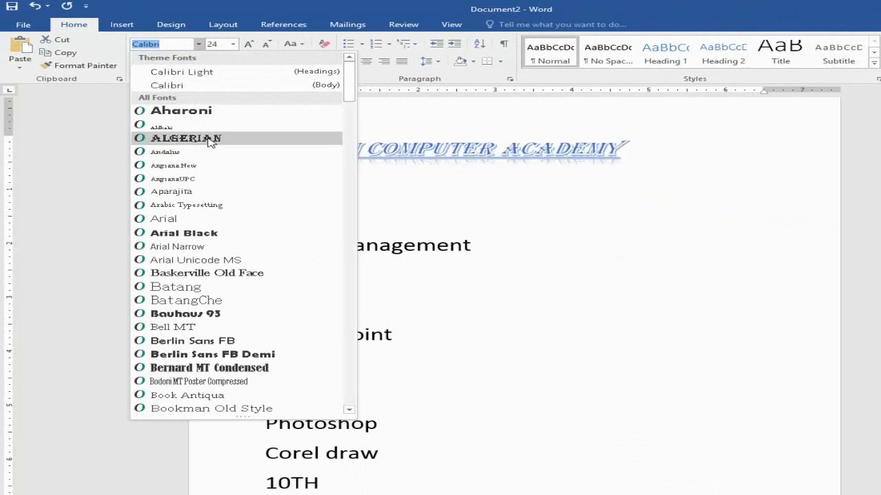
left_click(258, 368)
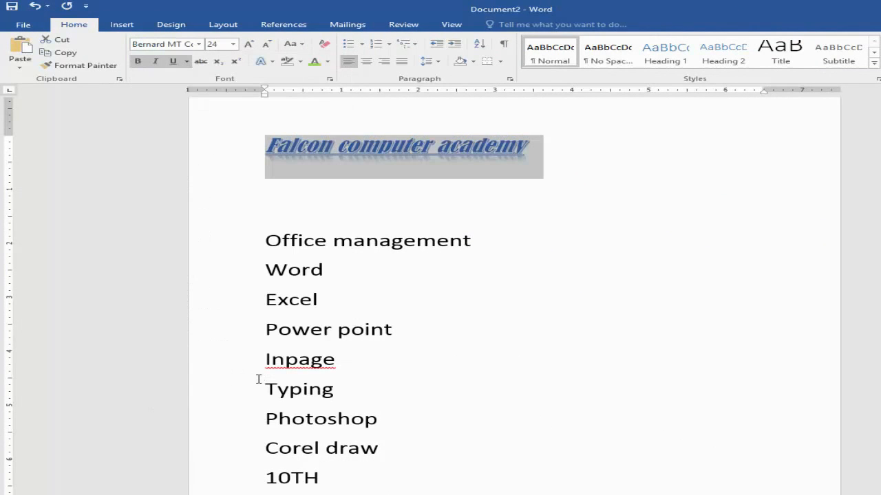
left_click(198, 44)
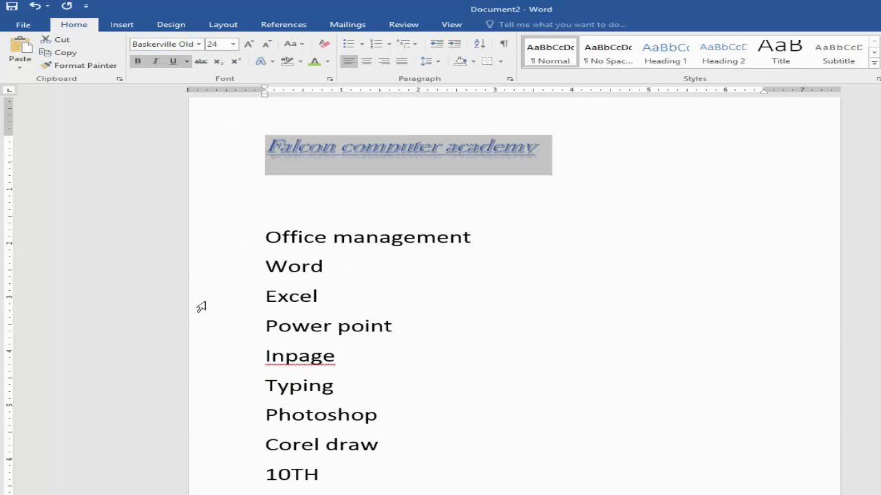
Step: Change the font of the "Office management" line to Bernard MT Condensed
left_click_drag(487, 242, 251, 239)
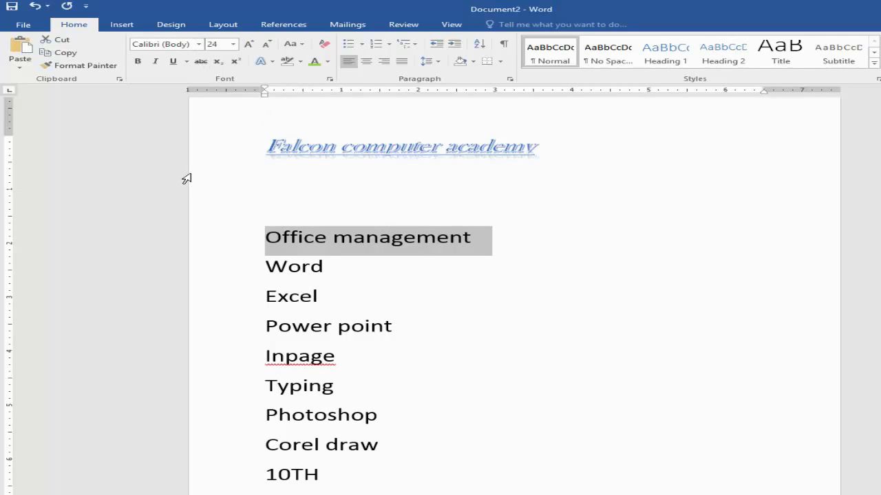
left_click(198, 44)
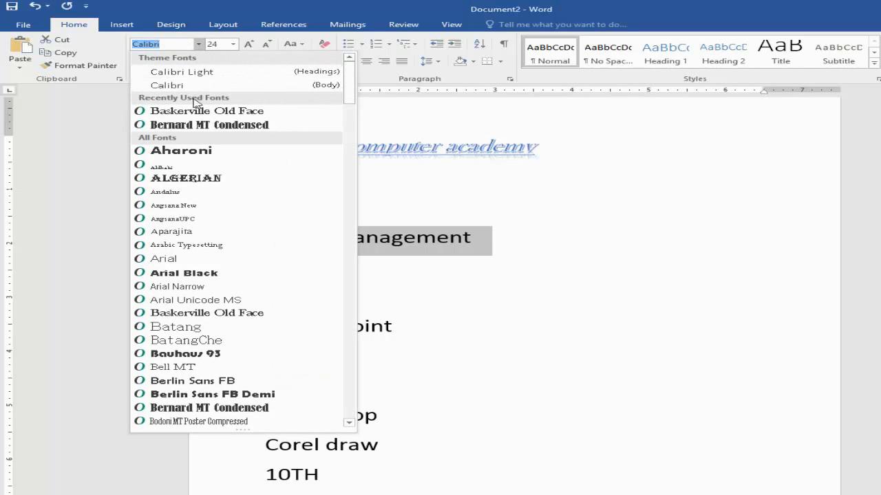
left_click(206, 127)
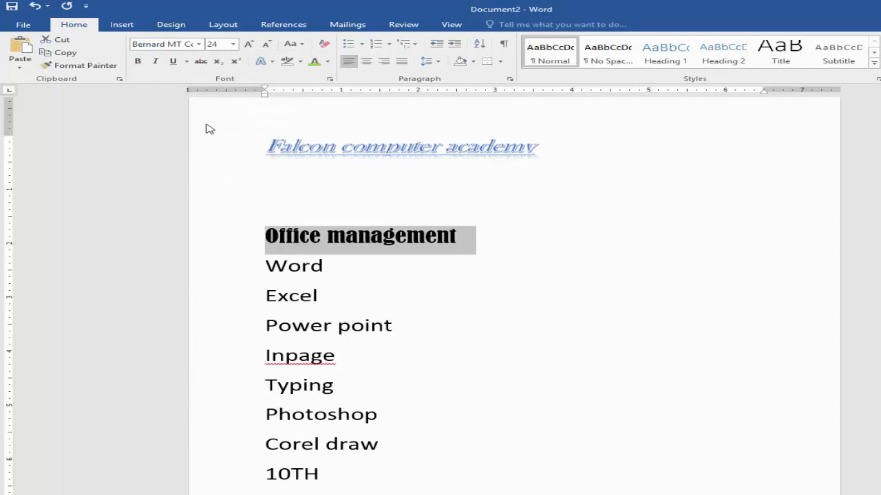